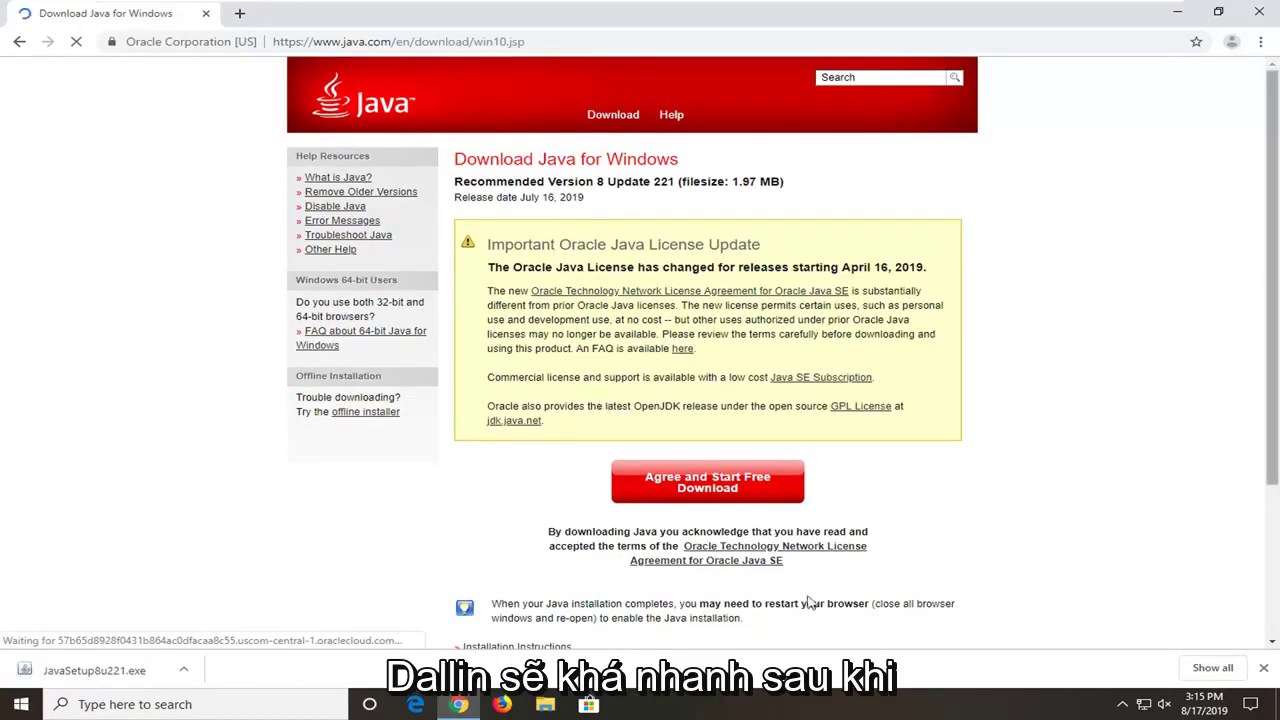
- Run the downloaded JavaSetup8u221.exe installer, allow it to make changes to the device, and minimize the browser
{"action": "left_click", "coordinate": [86, 672]}
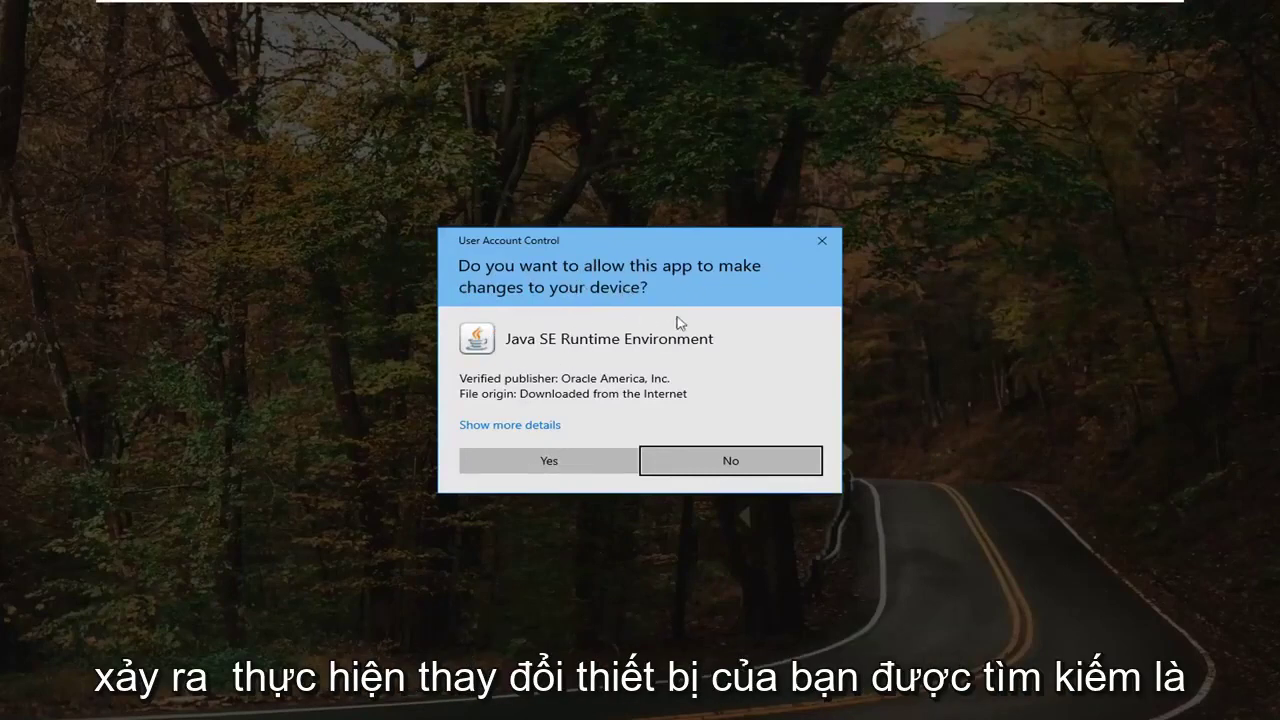
{"action": "left_click", "coordinate": [546, 461]}
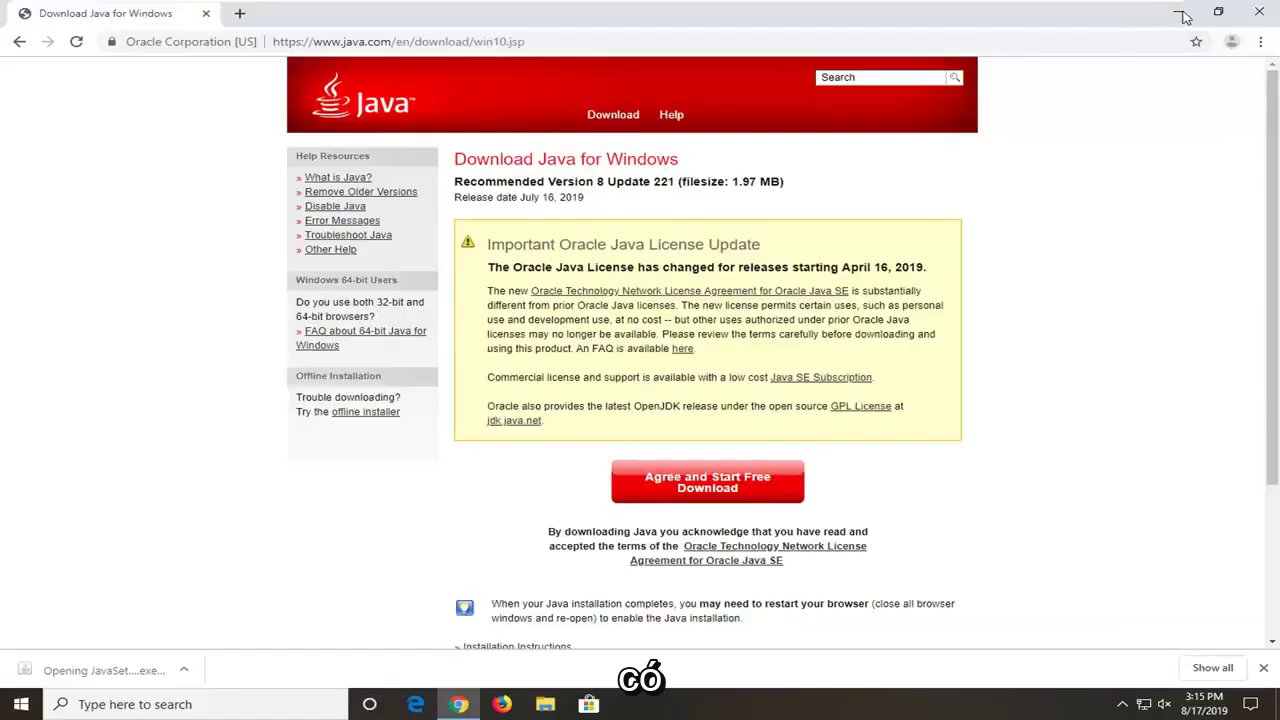
{"action": "left_click", "coordinate": [1180, 13]}
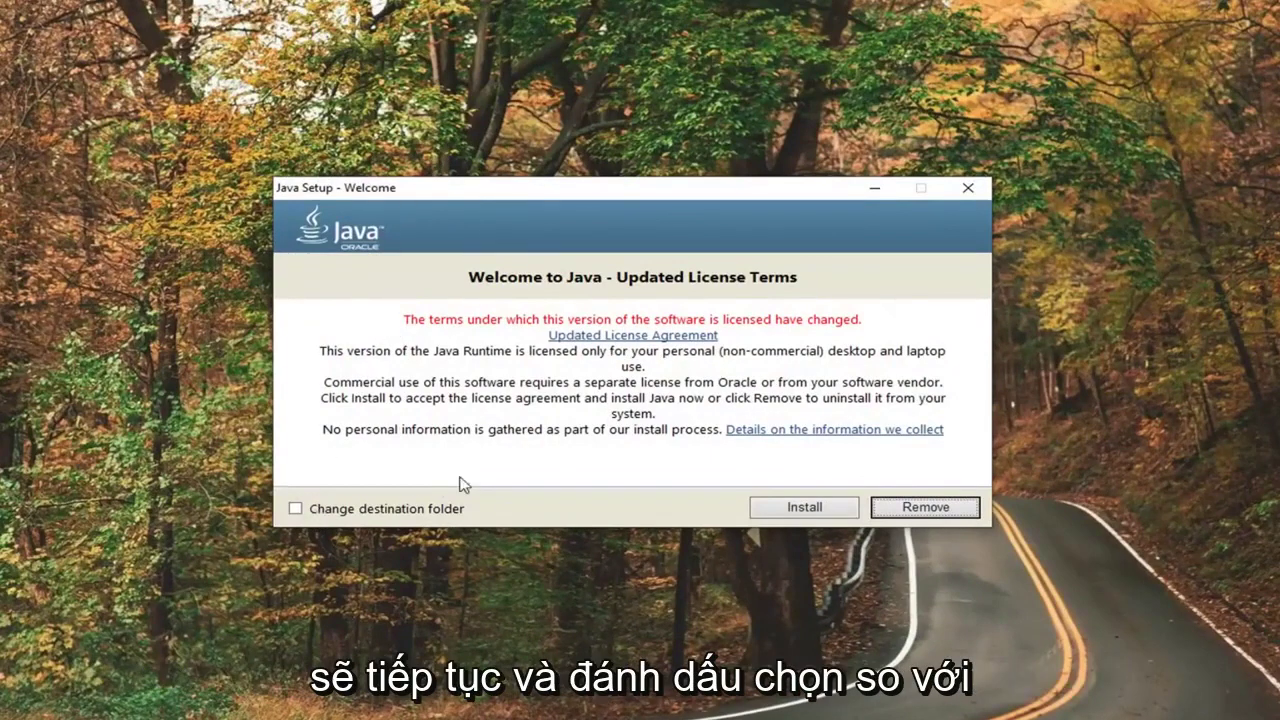
- Start the Java installation with the option to change the destination folder and open the folder selection
{"action": "left_click", "coordinate": [294, 511]}
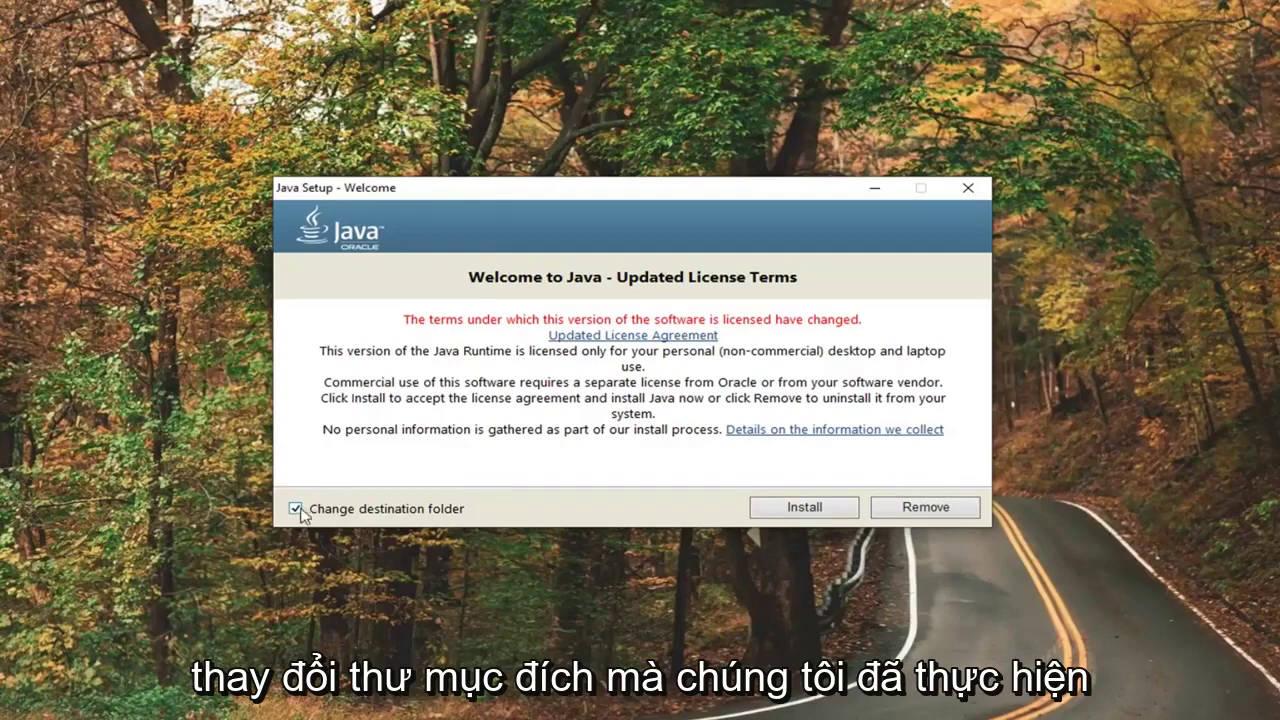
{"action": "left_click", "coordinate": [814, 511]}
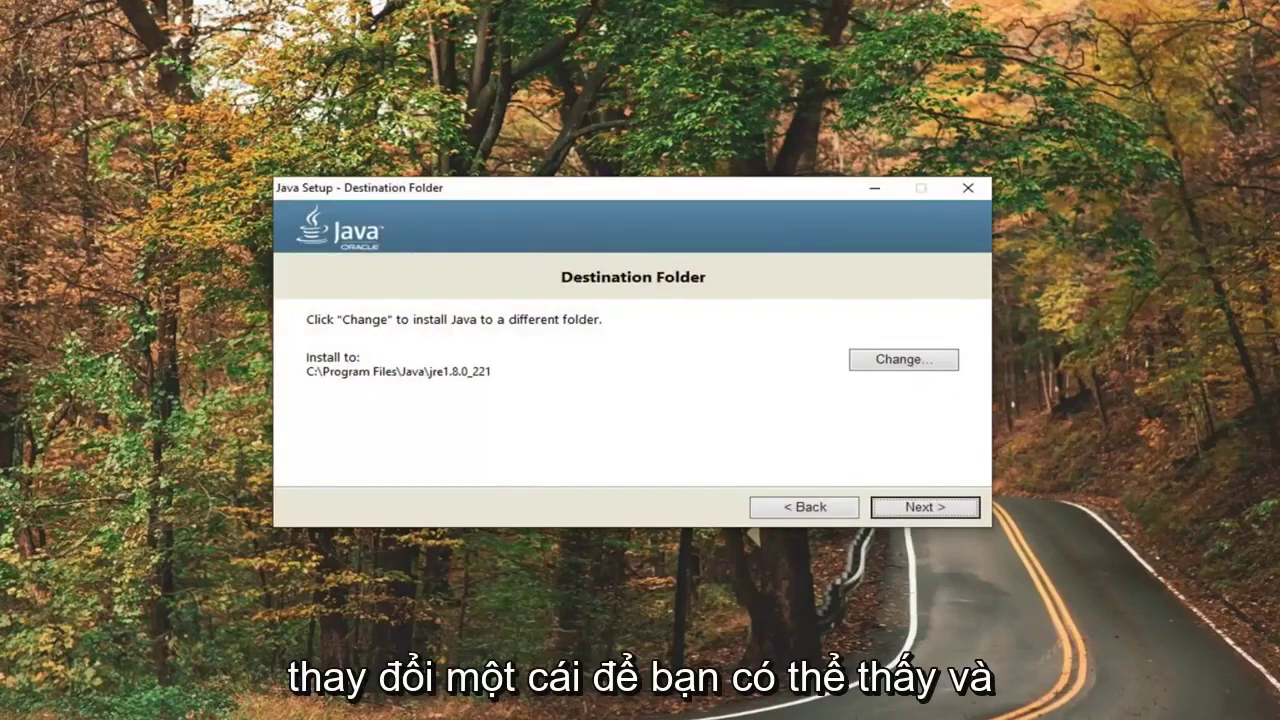
{"action": "left_click", "coordinate": [884, 363]}
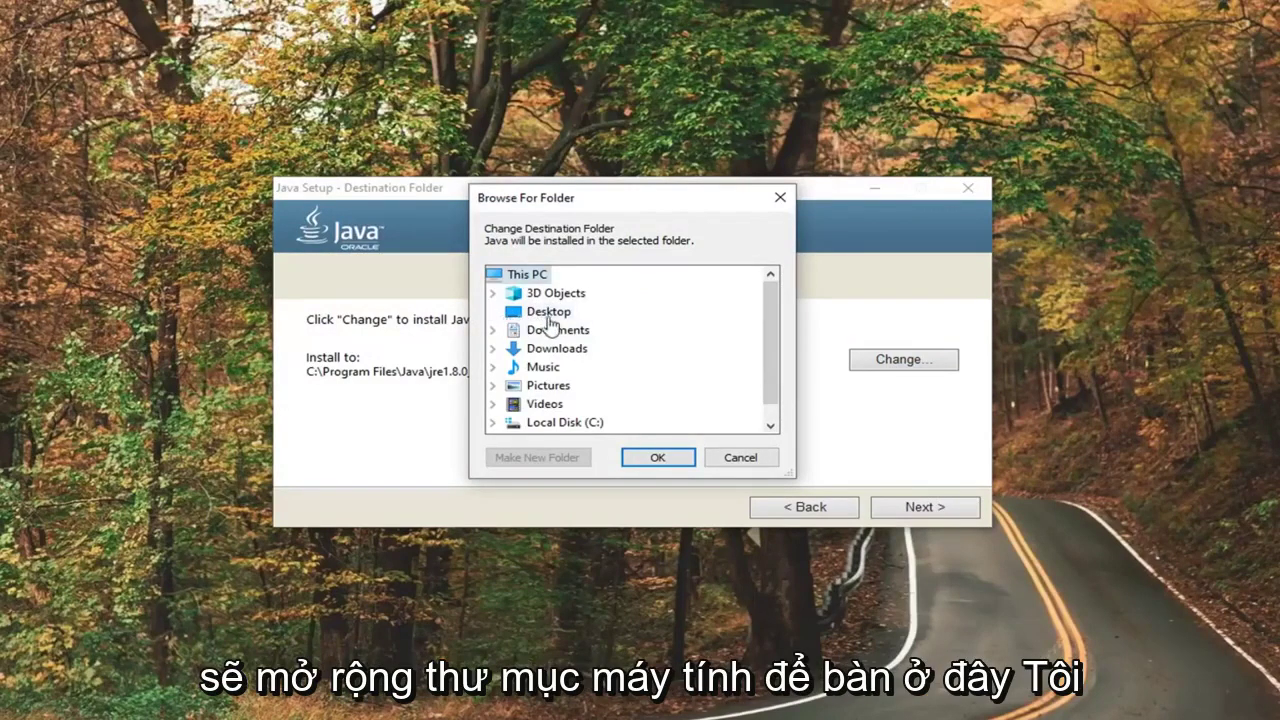
- Create a new folder named Java on the Desktop as the installation destination
{"action": "left_click", "coordinate": [505, 318]}
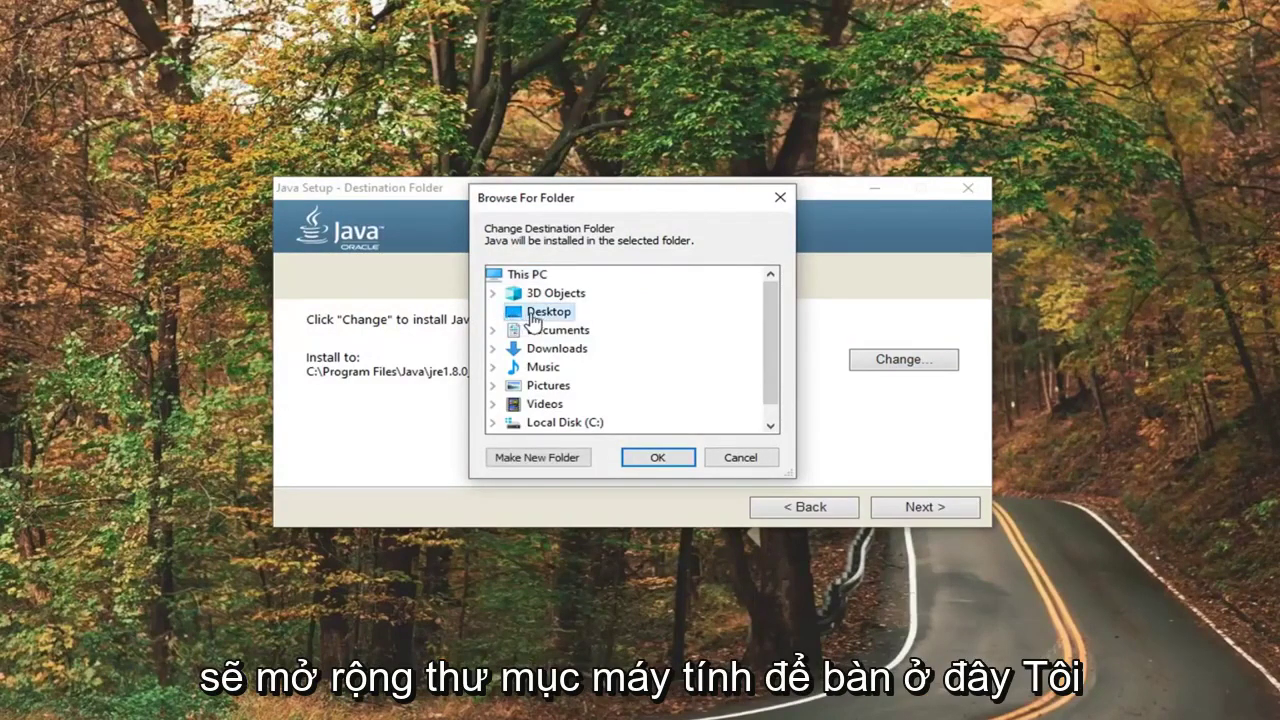
{"action": "right_click", "coordinate": [537, 313]}
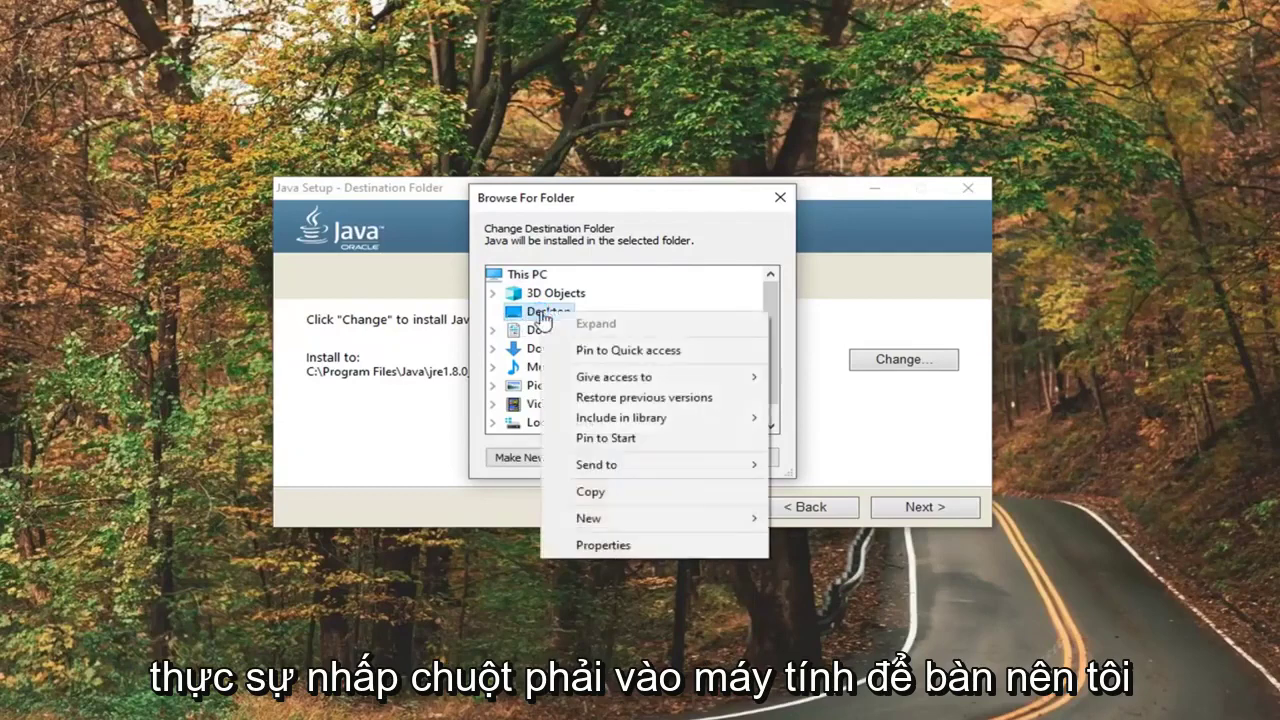
{"action": "mouse_move", "coordinate": [640, 530]}
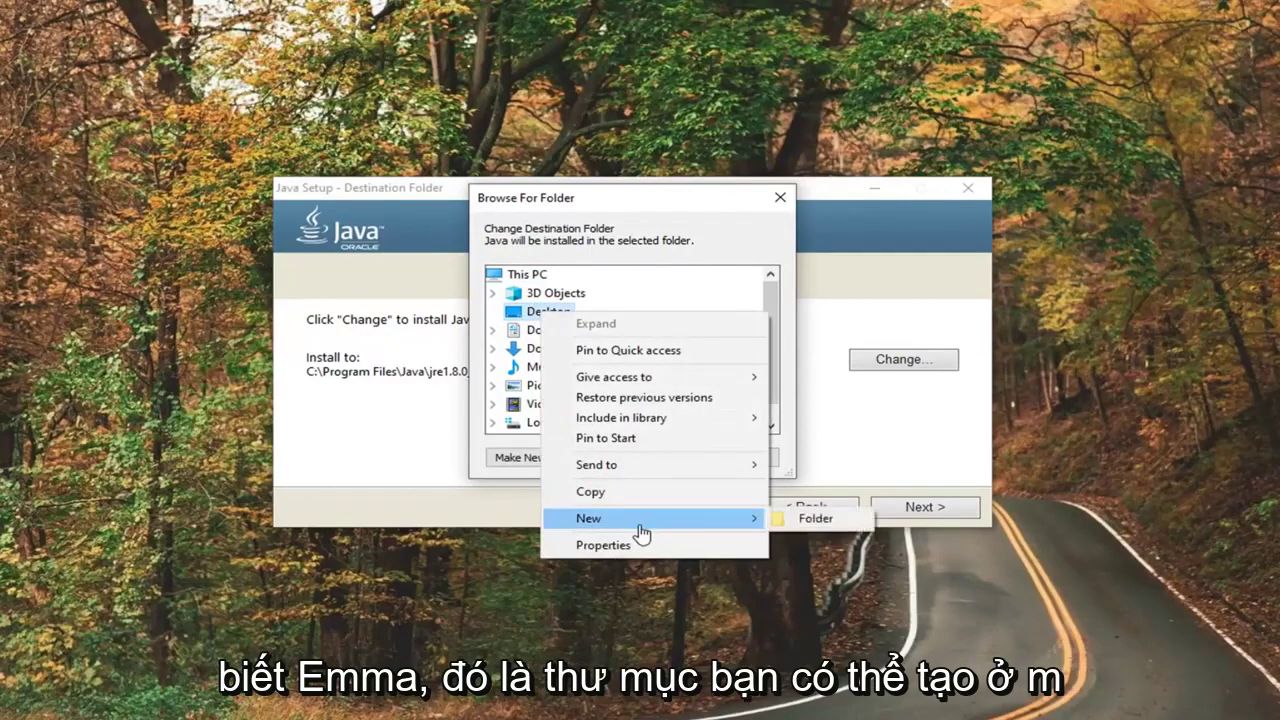
{"action": "left_click", "coordinate": [838, 528]}
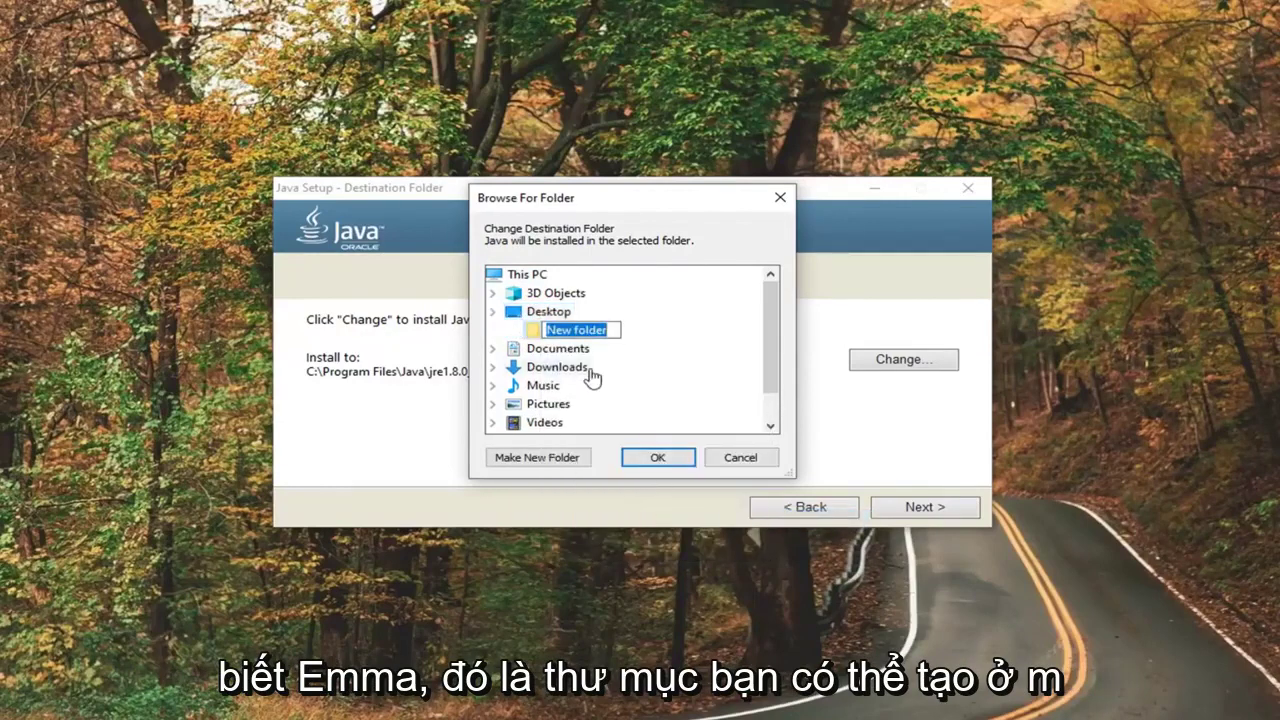
{"action": "type", "text": "Ja"}
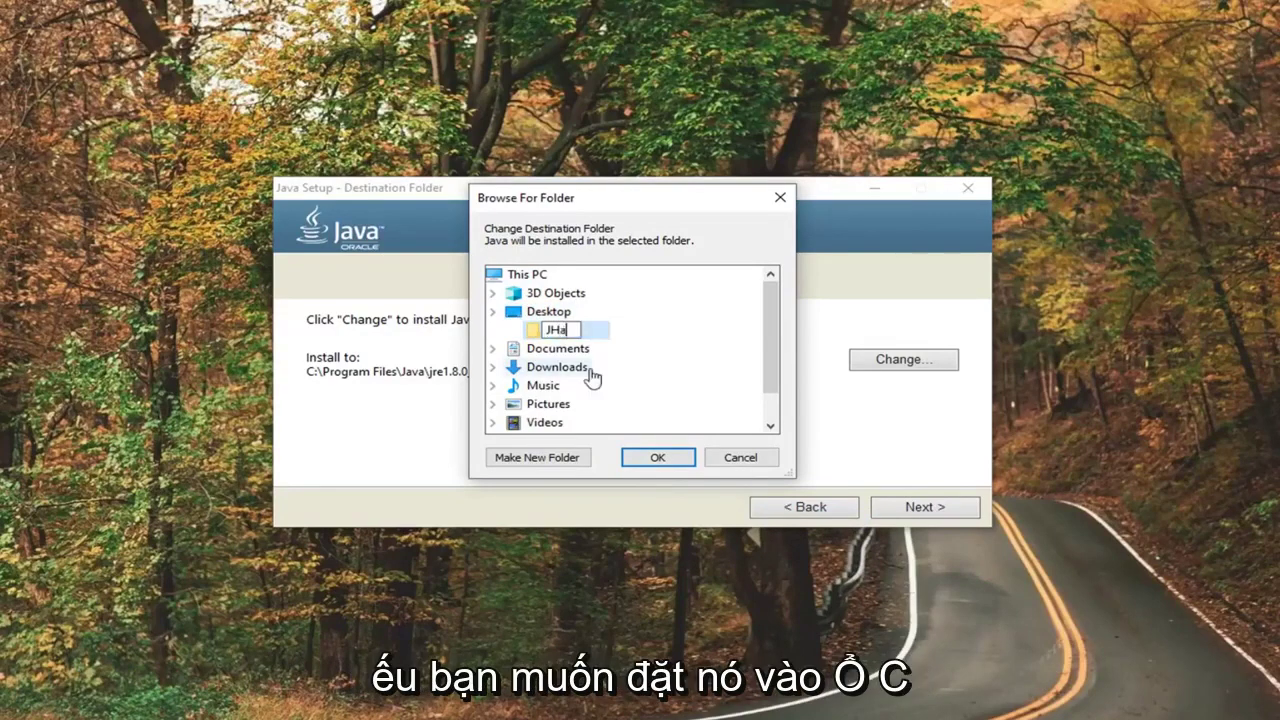
{"action": "type", "text": "va"}
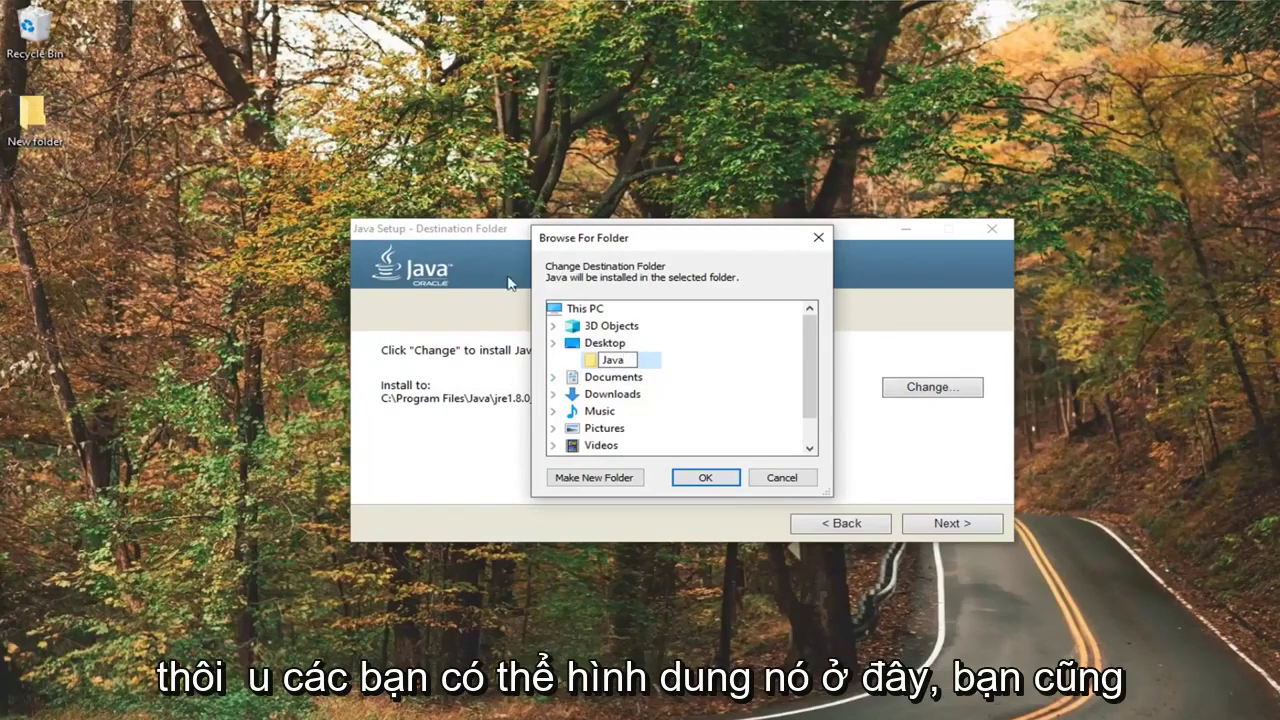
{"action": "left_click", "coordinate": [607, 360]}
- Install Java into the Desktop's Java folder and close the setup once it completes
{"action": "scroll", "coordinate": [597, 452], "scroll_direction": "down", "scroll_amount": 1}
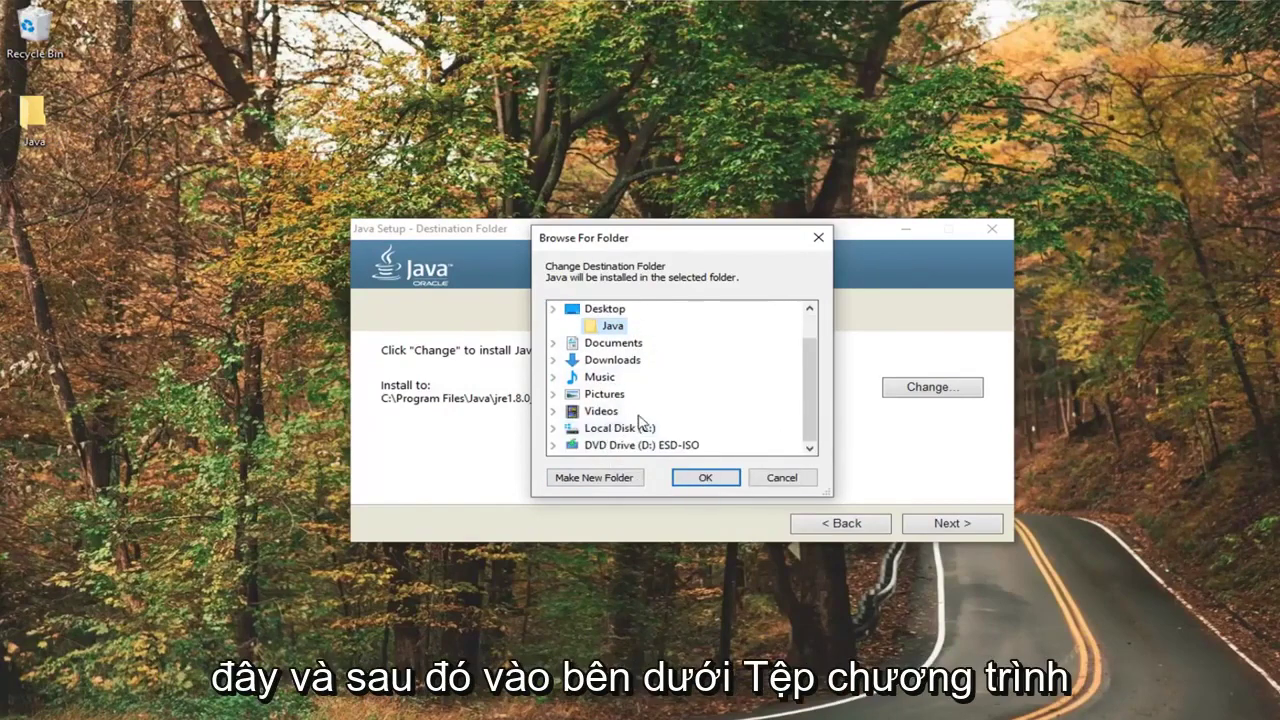
{"action": "scroll", "coordinate": [630, 412], "scroll_direction": "up", "scroll_amount": 1}
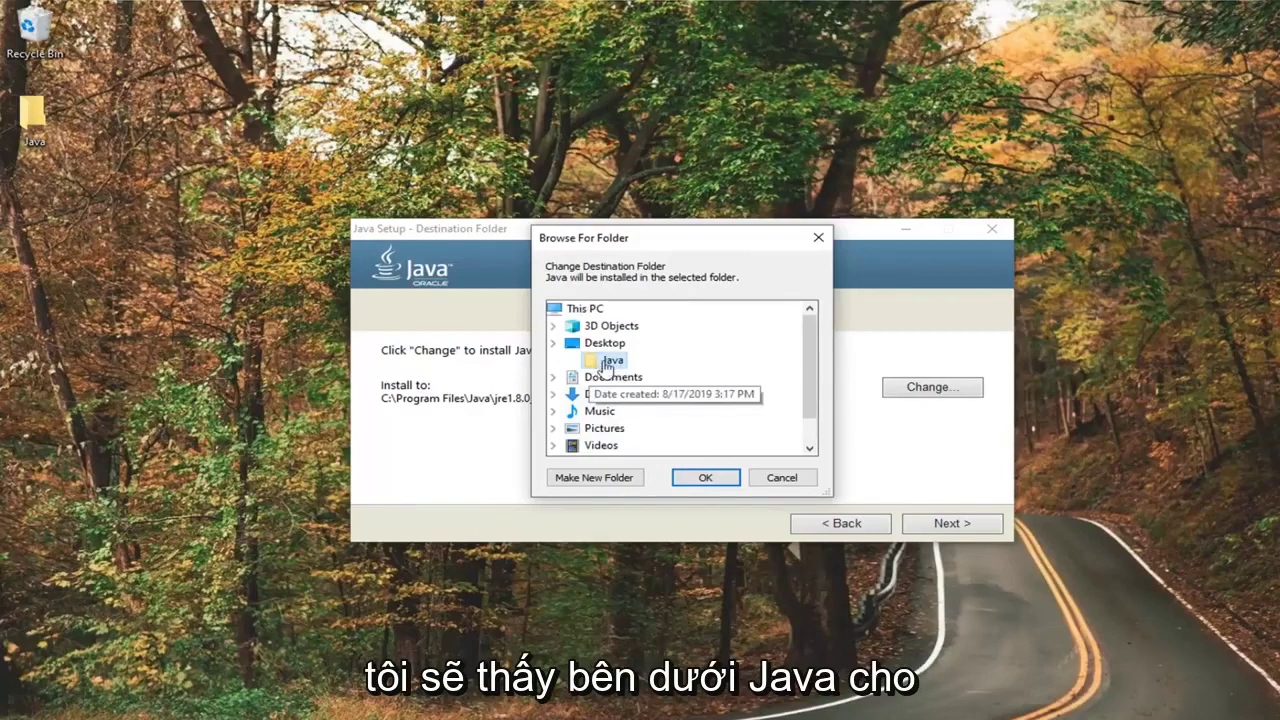
{"action": "left_click", "coordinate": [697, 478]}
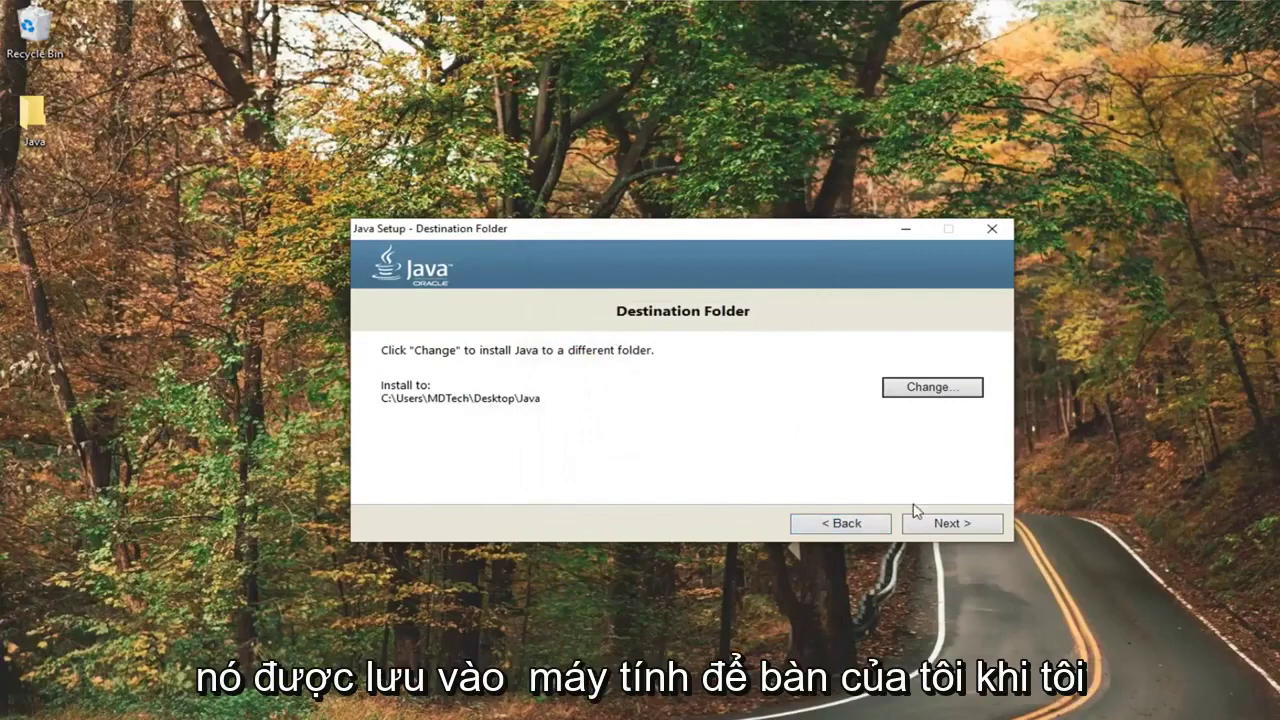
{"action": "left_click", "coordinate": [952, 530]}
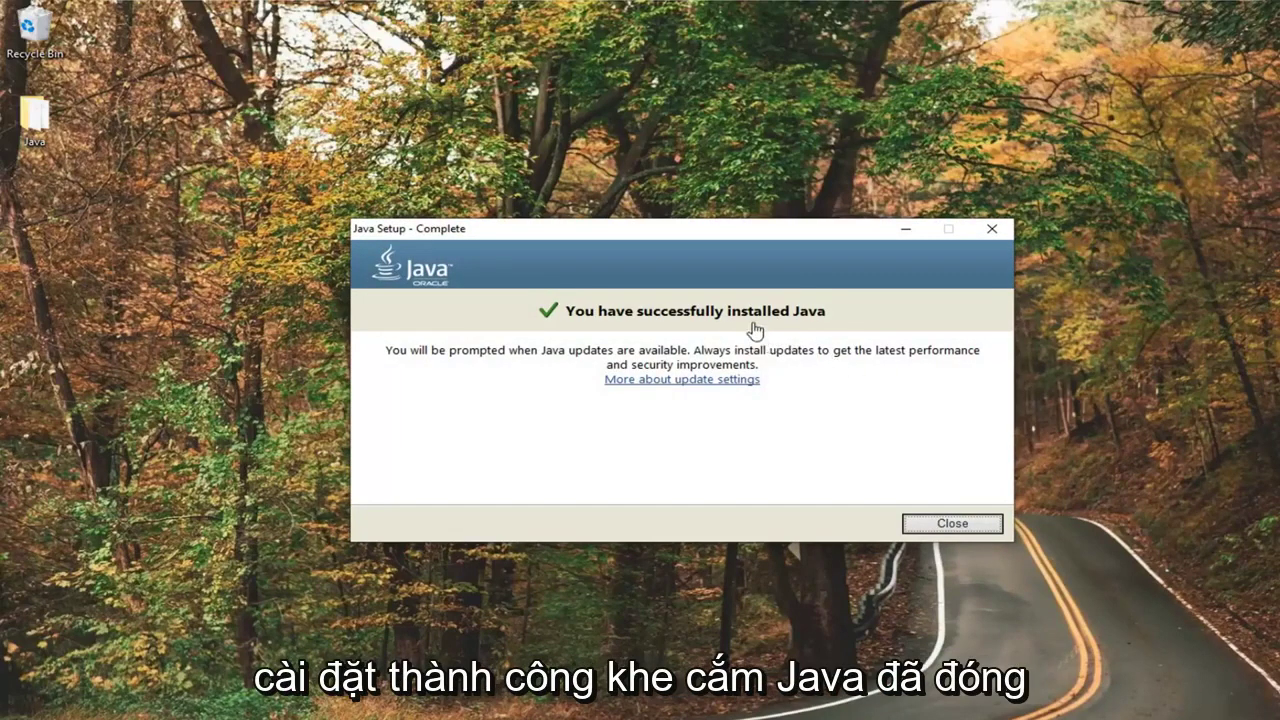
{"action": "left_click", "coordinate": [948, 530]}
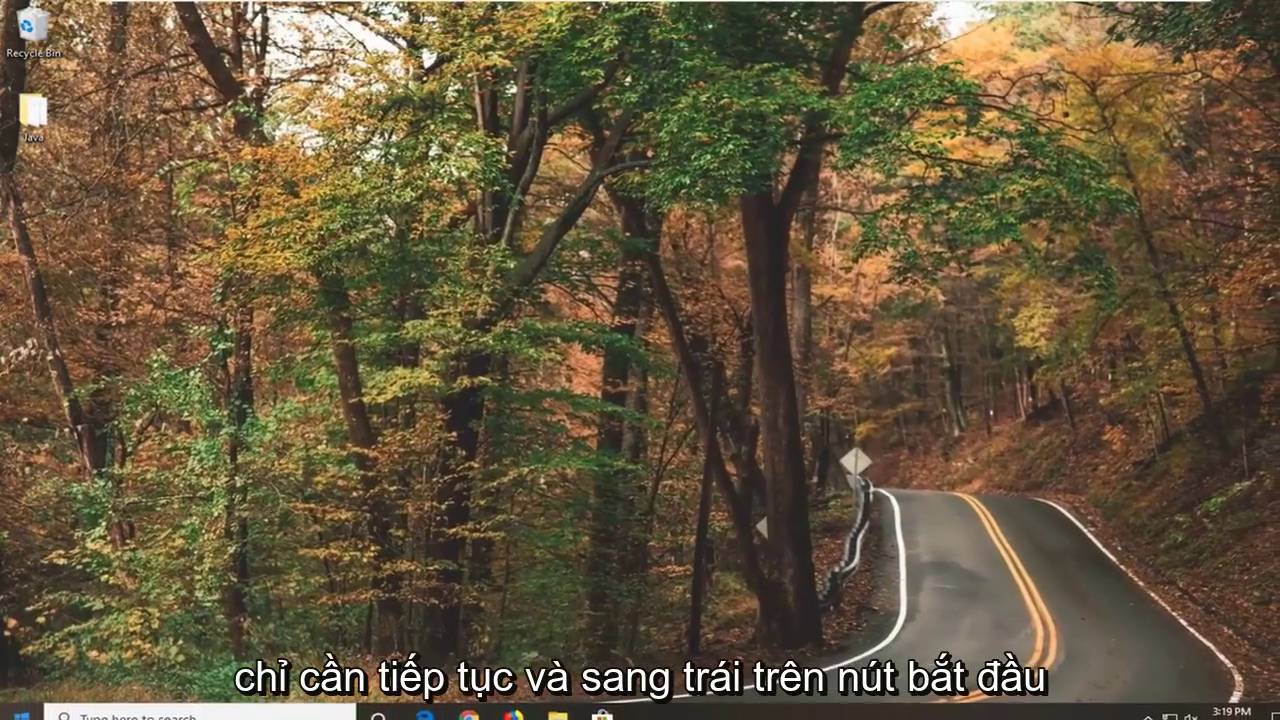
- Search Windows for Control Panel, open it with its items shown as large icons, and go to the System page
{"action": "key", "text": "super"}
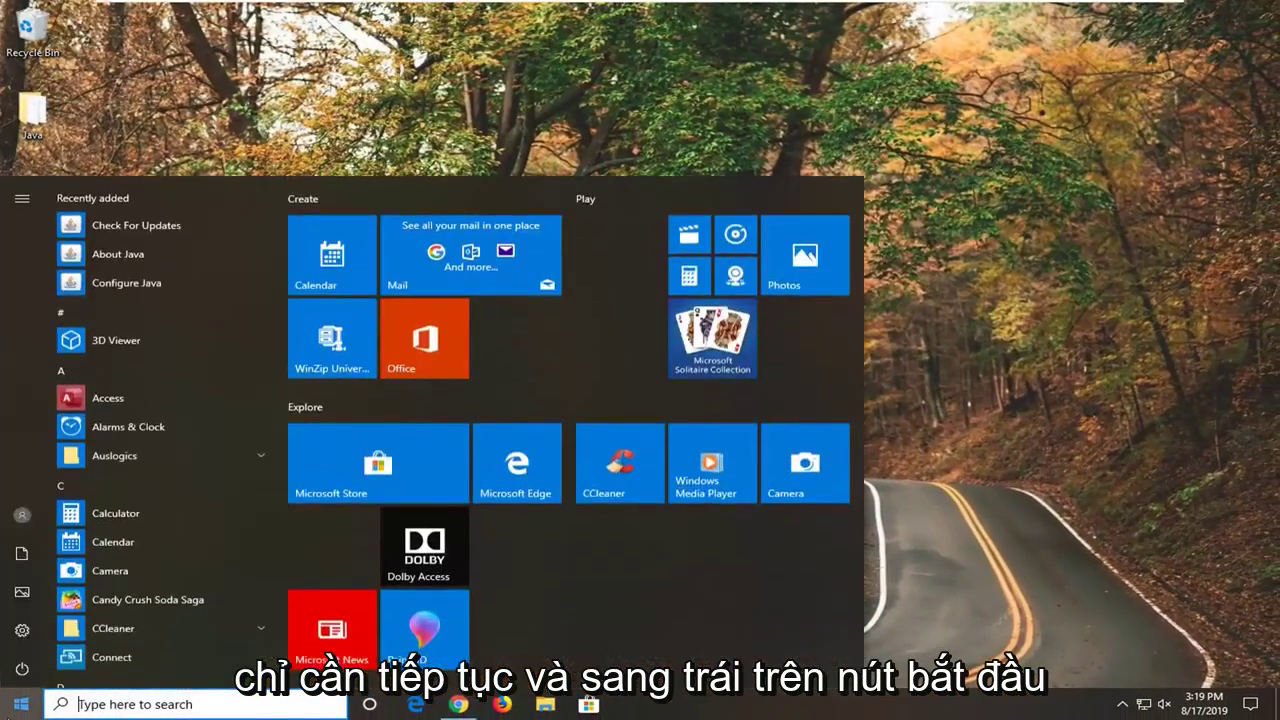
{"action": "type", "text": "dontrol panel"}
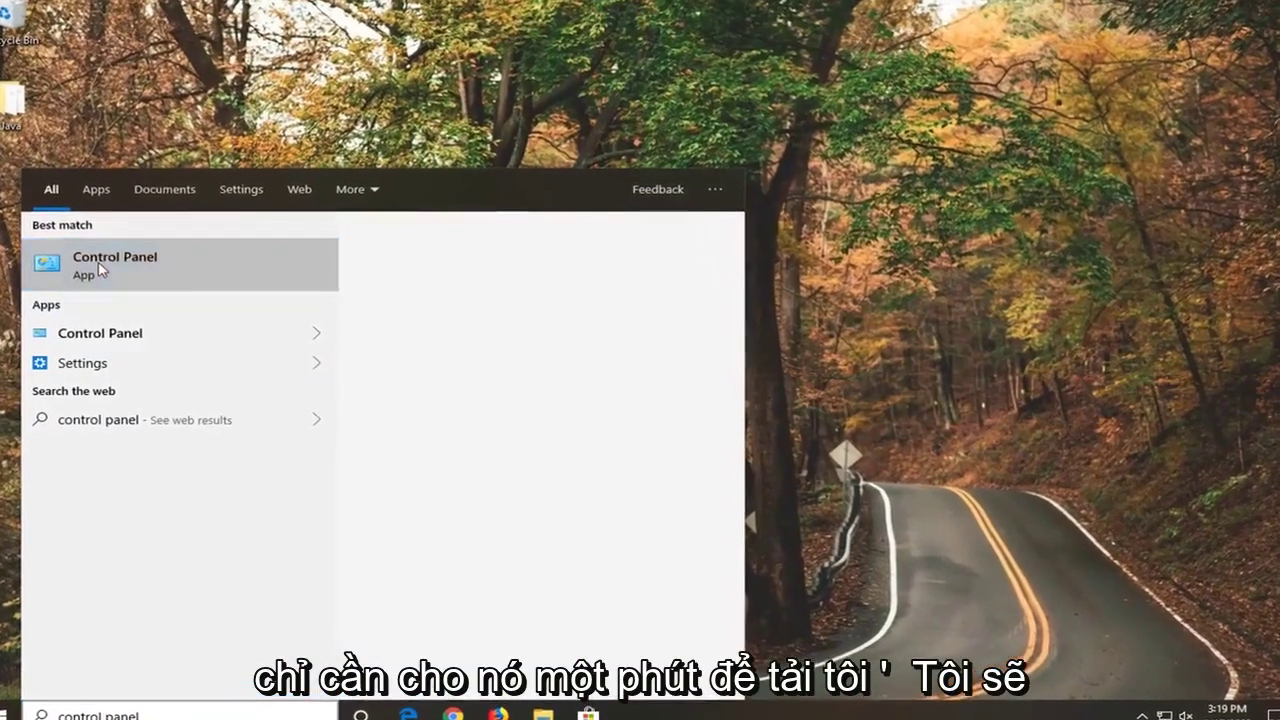
{"action": "left_click", "coordinate": [98, 268]}
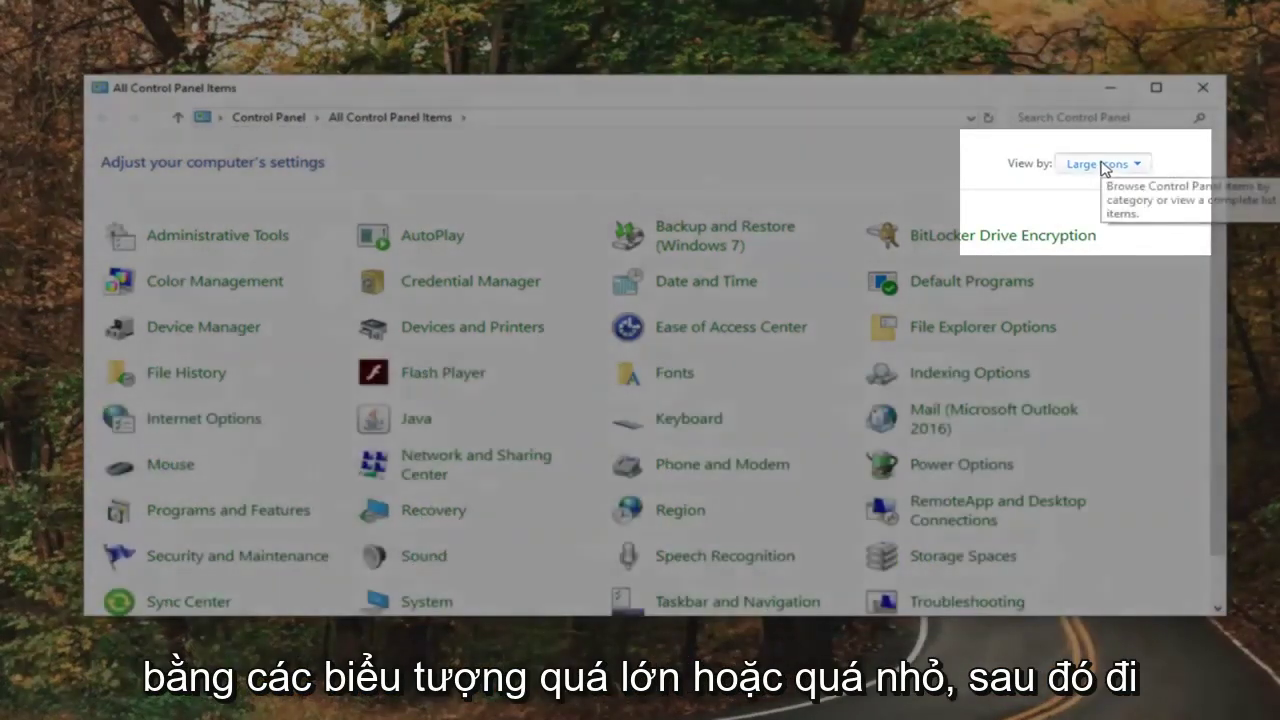
{"action": "left_click", "coordinate": [1098, 164]}
{"action": "left_click", "coordinate": [943, 165]}
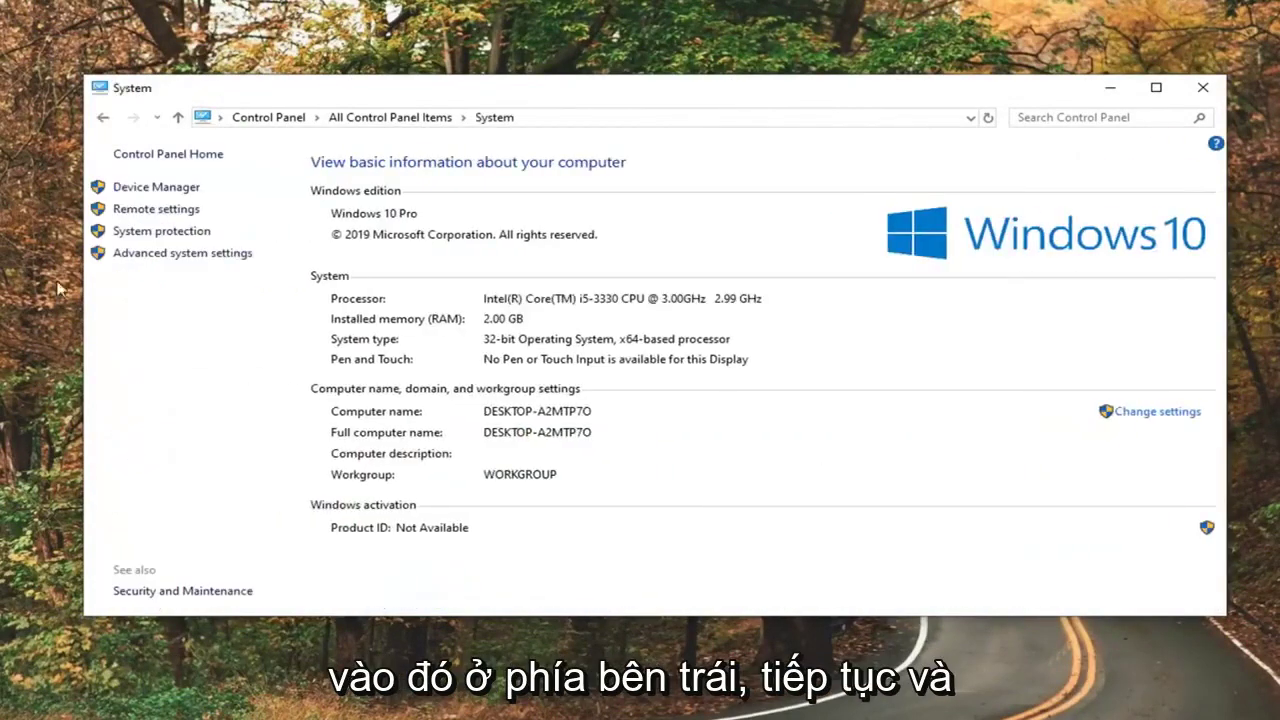
- Open the advanced system settings and bring up the Environment Variables dialog
{"action": "left_click", "coordinate": [163, 255]}
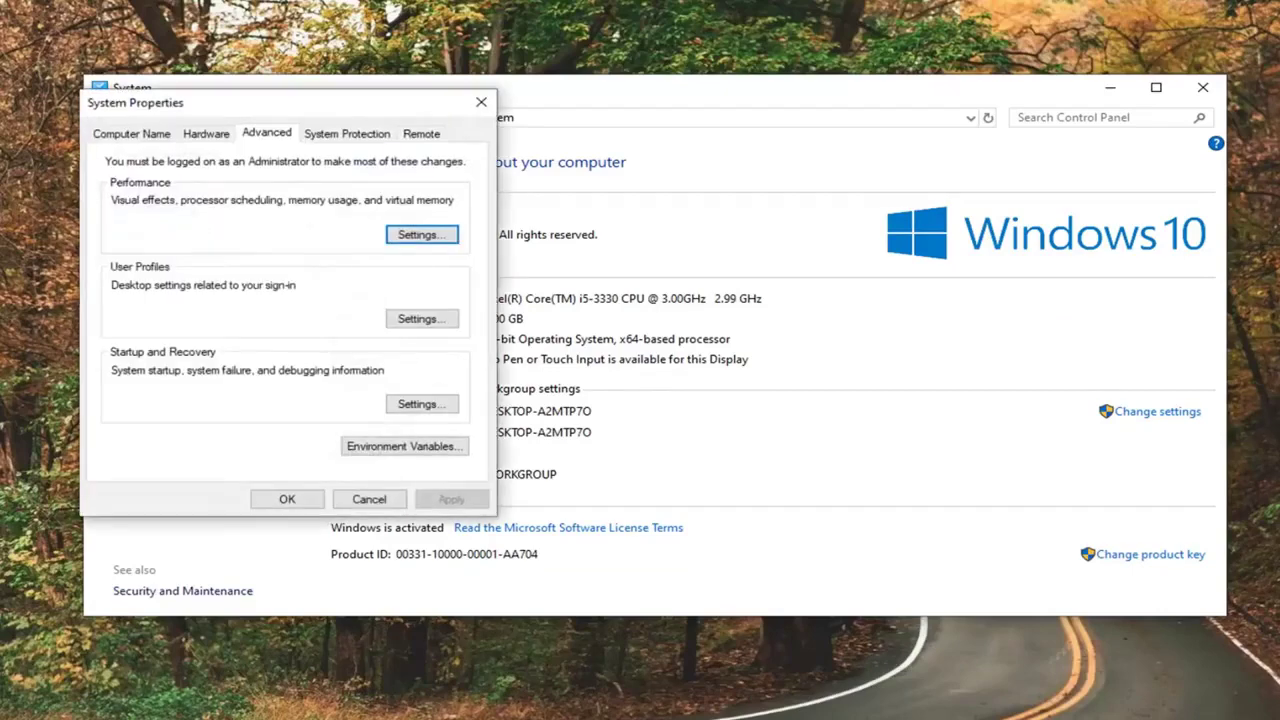
{"action": "left_click_drag", "start_coordinate": [260, 103], "coordinate": [642, 121]}
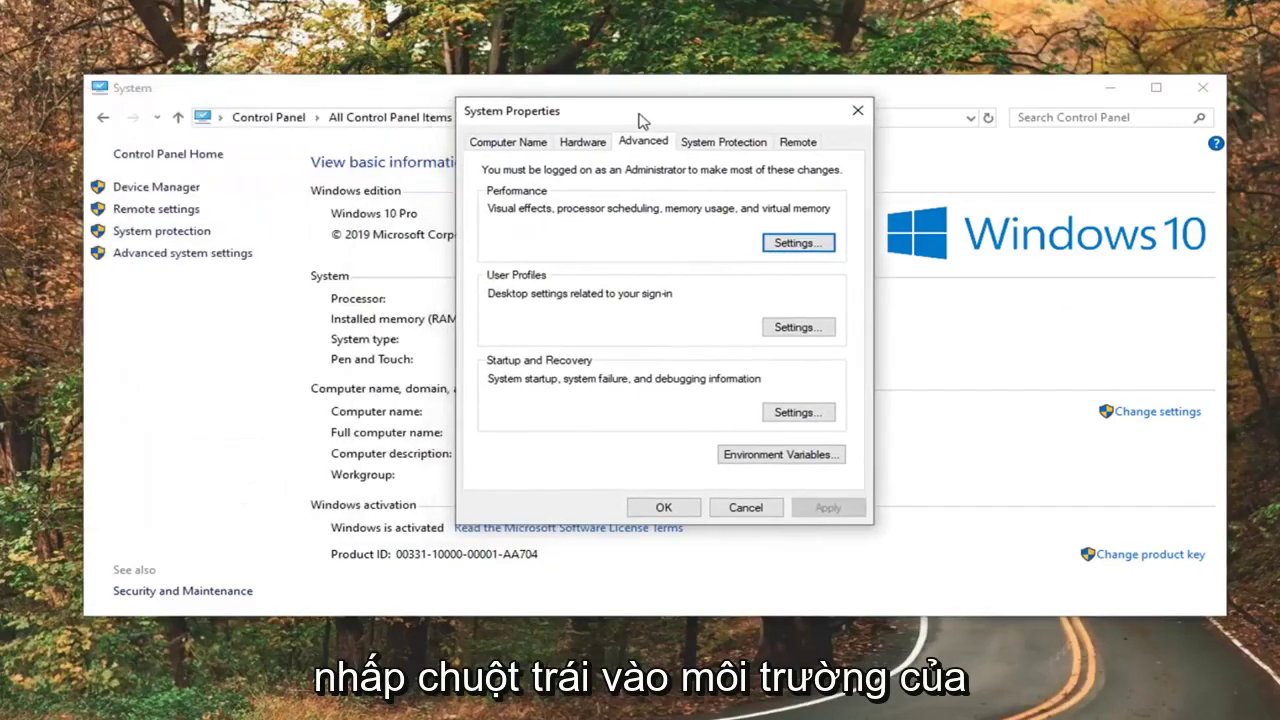
{"action": "left_click", "coordinate": [756, 455]}
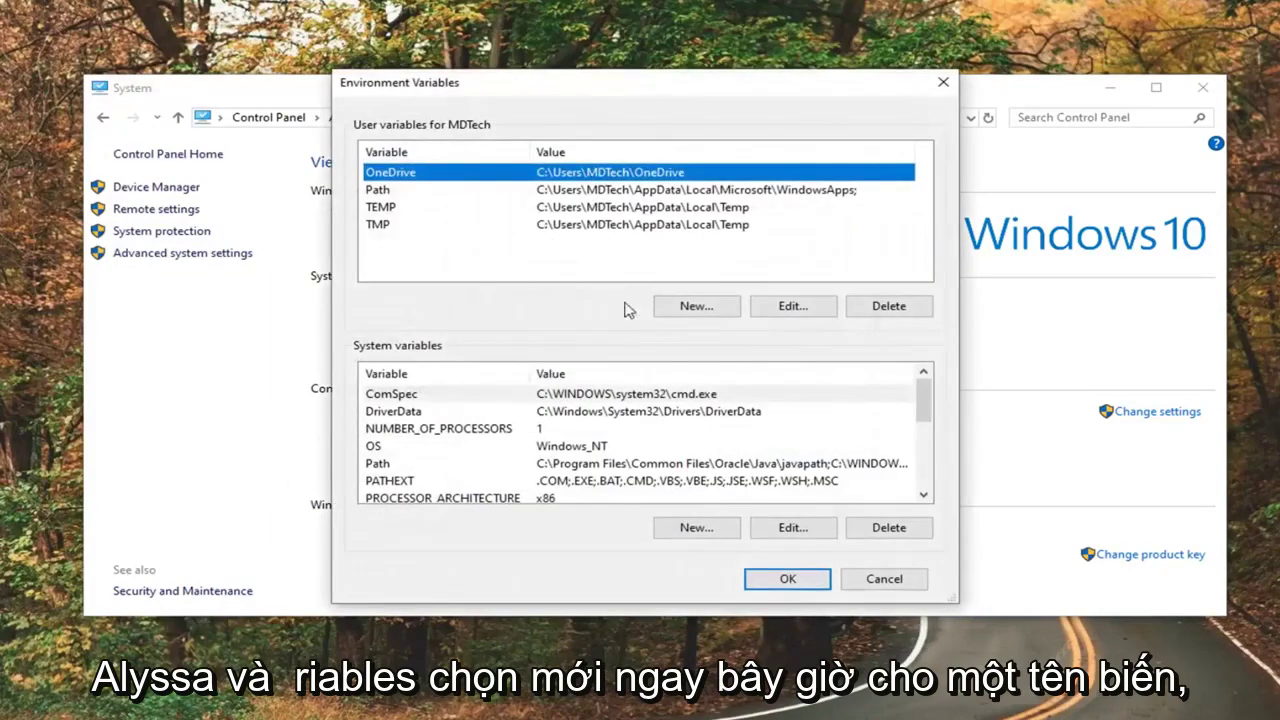
- Start a new user variable named Java and browse for its value file in the Desktop's Java\bin folder
{"action": "left_click", "coordinate": [696, 306]}
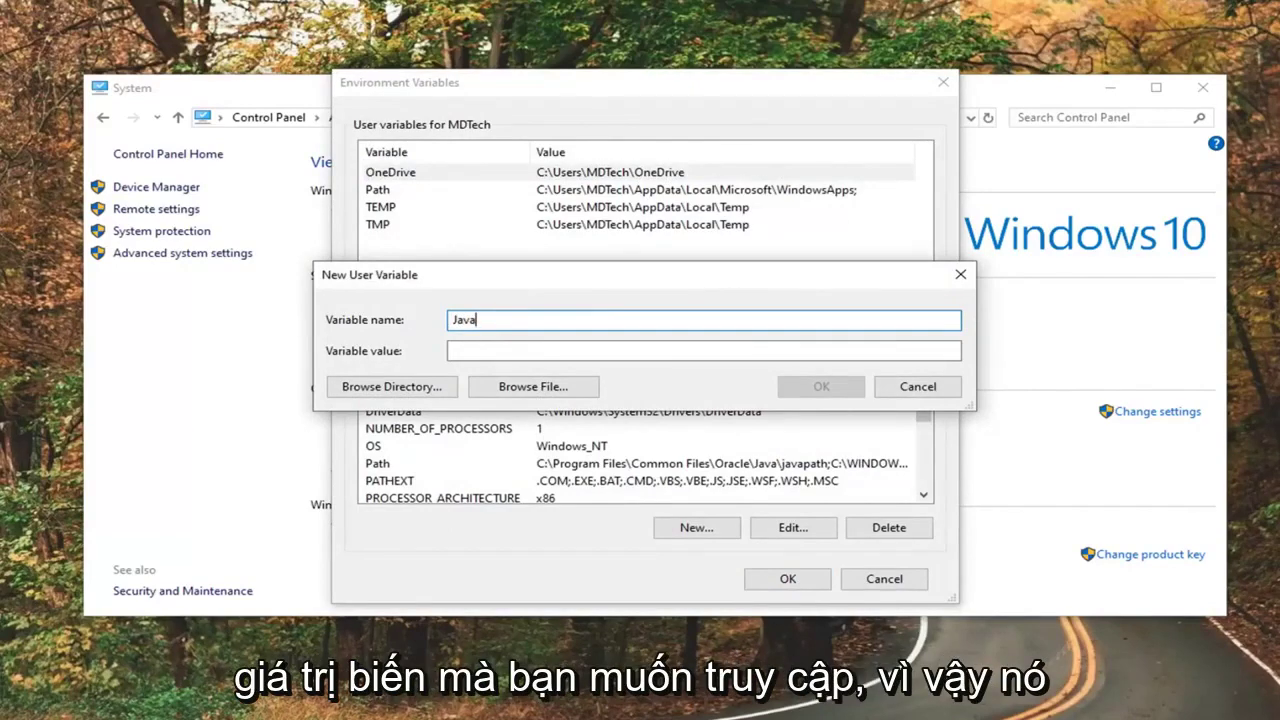
{"action": "left_click", "coordinate": [455, 358]}
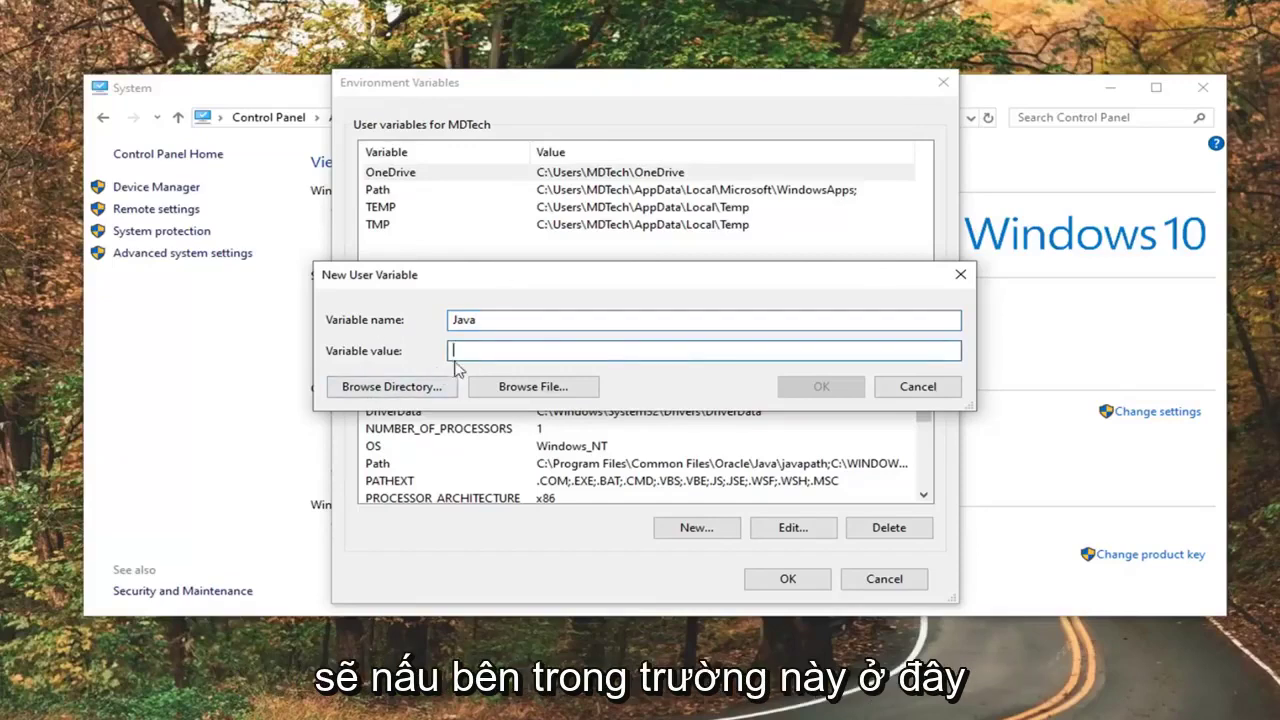
{"action": "left_click", "coordinate": [516, 388]}
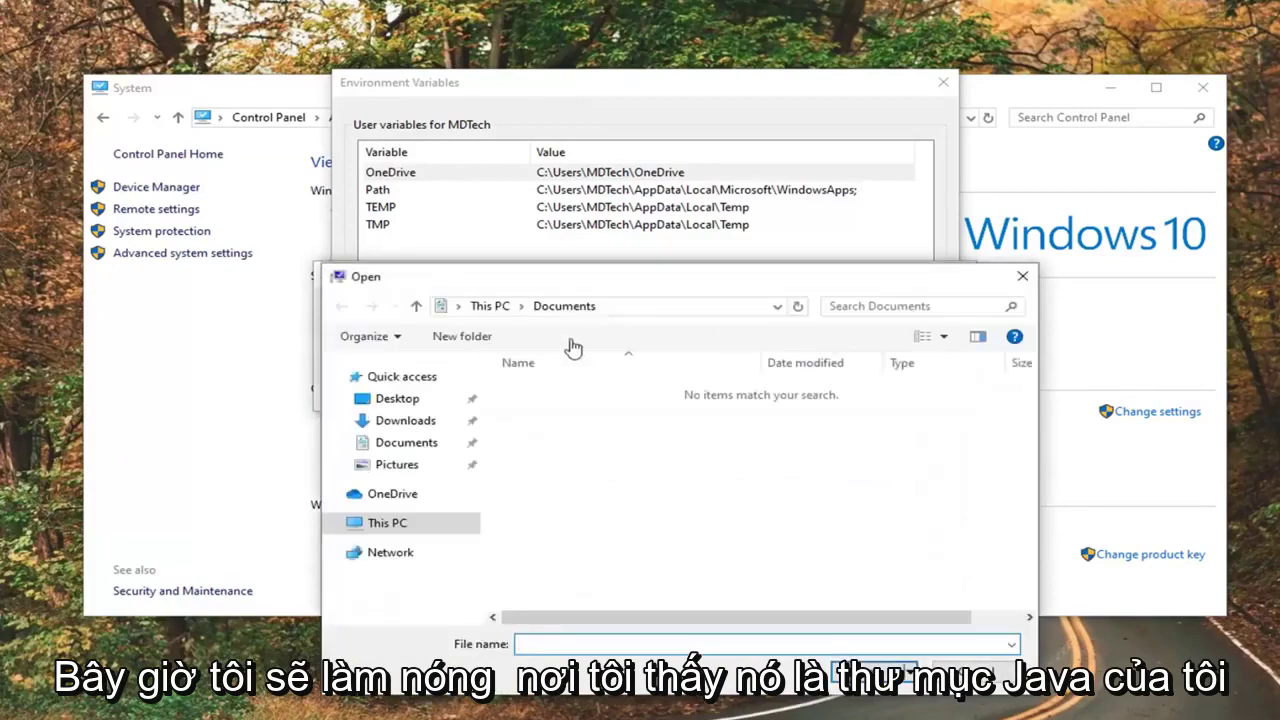
{"action": "left_click", "coordinate": [393, 399]}
{"action": "double_click", "coordinate": [551, 392]}
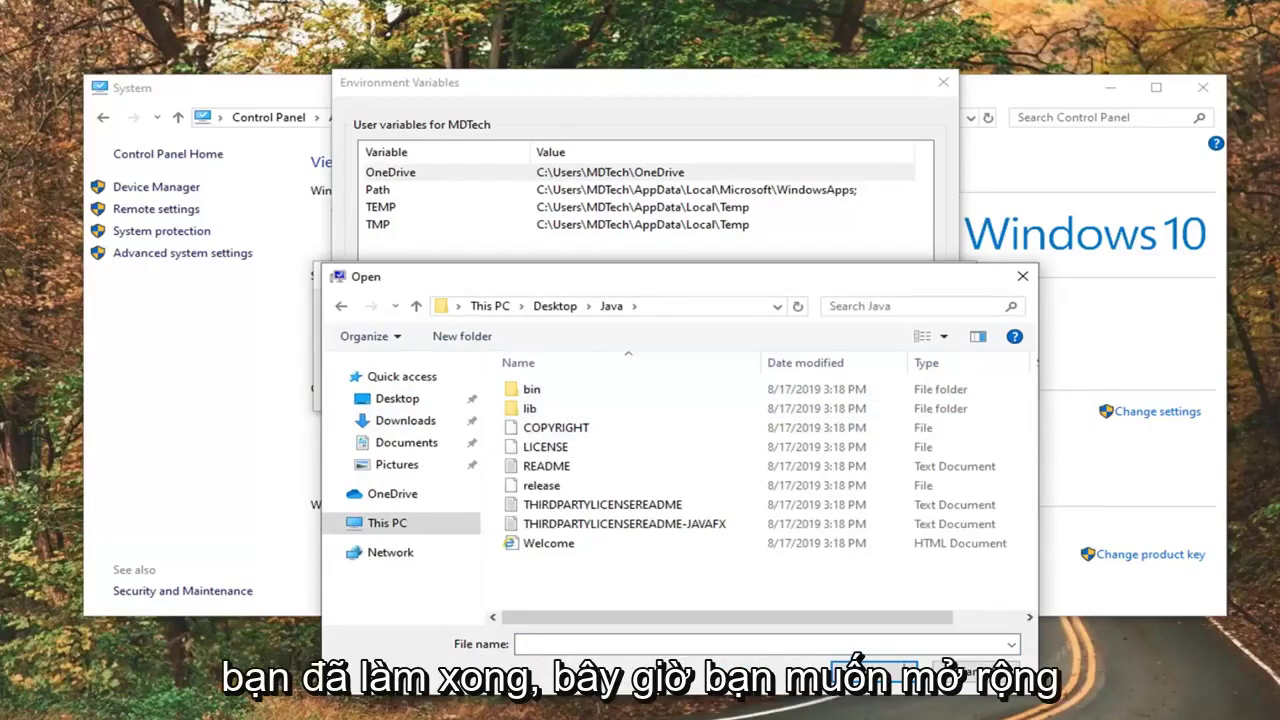
{"action": "left_click", "coordinate": [528, 392]}
{"action": "double_click", "coordinate": [532, 390]}
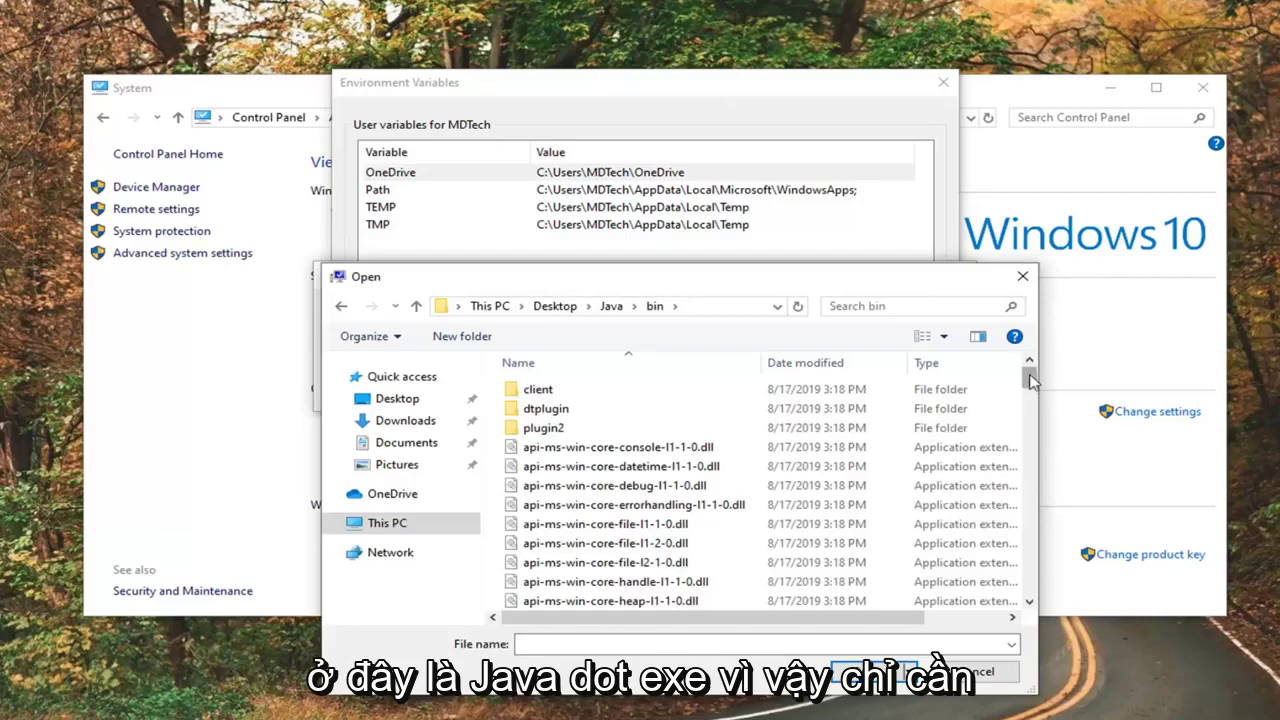
- Choose the java application (java.exe) in the bin folder as the variable's value and save the new user variable
{"action": "left_click_drag", "start_coordinate": [1030, 382], "coordinate": [1035, 510]}
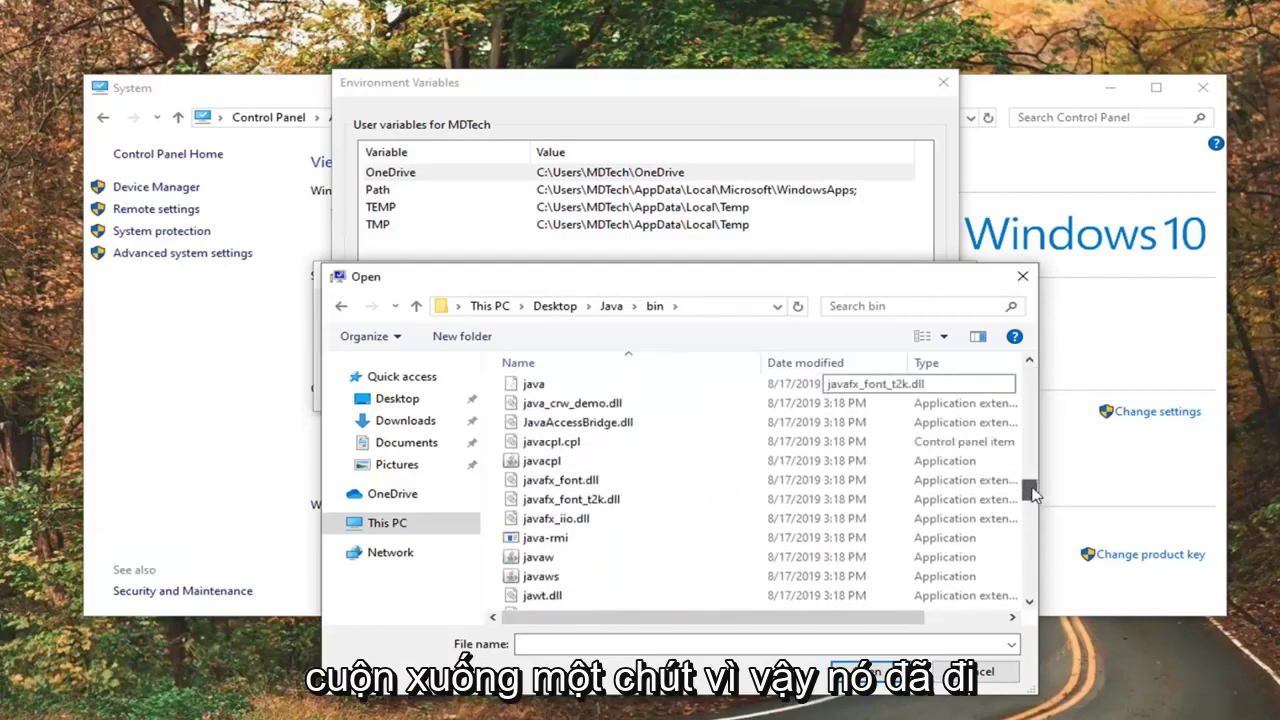
{"action": "scroll", "coordinate": [583, 582], "scroll_direction": "down", "scroll_amount": 1}
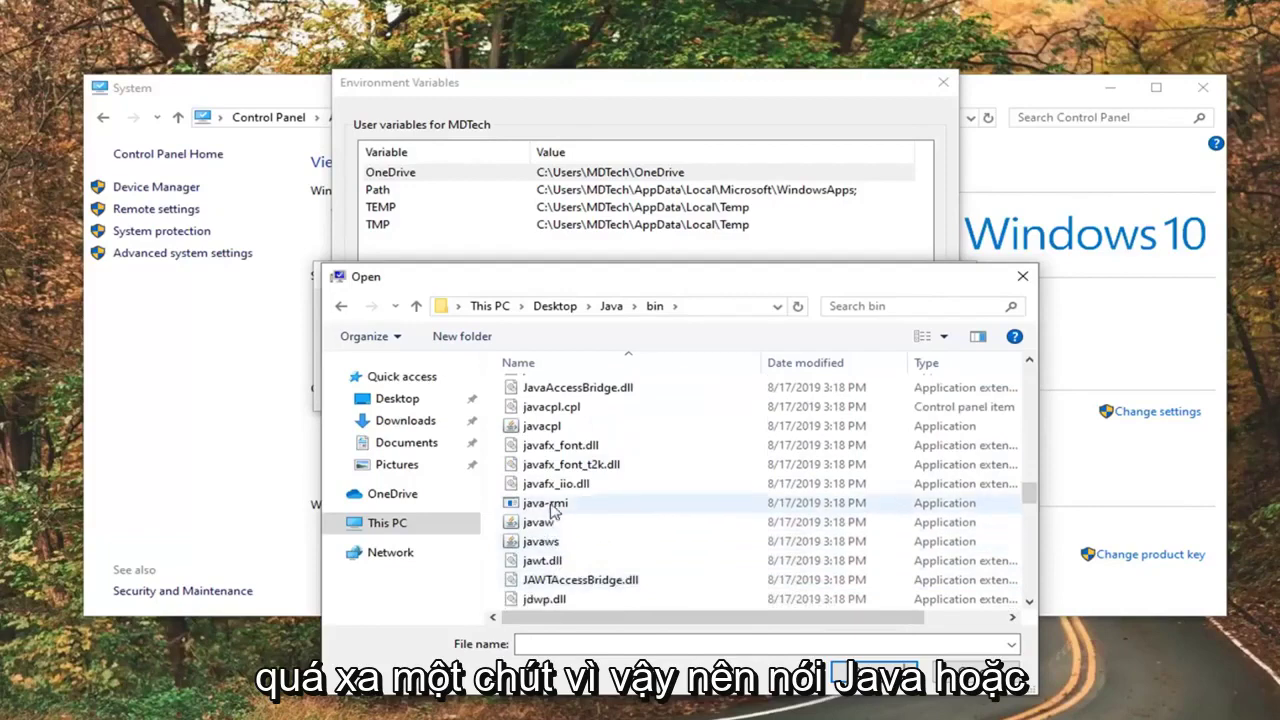
{"action": "scroll", "coordinate": [566, 485], "scroll_direction": "down", "scroll_amount": 1}
{"action": "scroll", "coordinate": [566, 485], "scroll_direction": "up", "scroll_amount": 2}
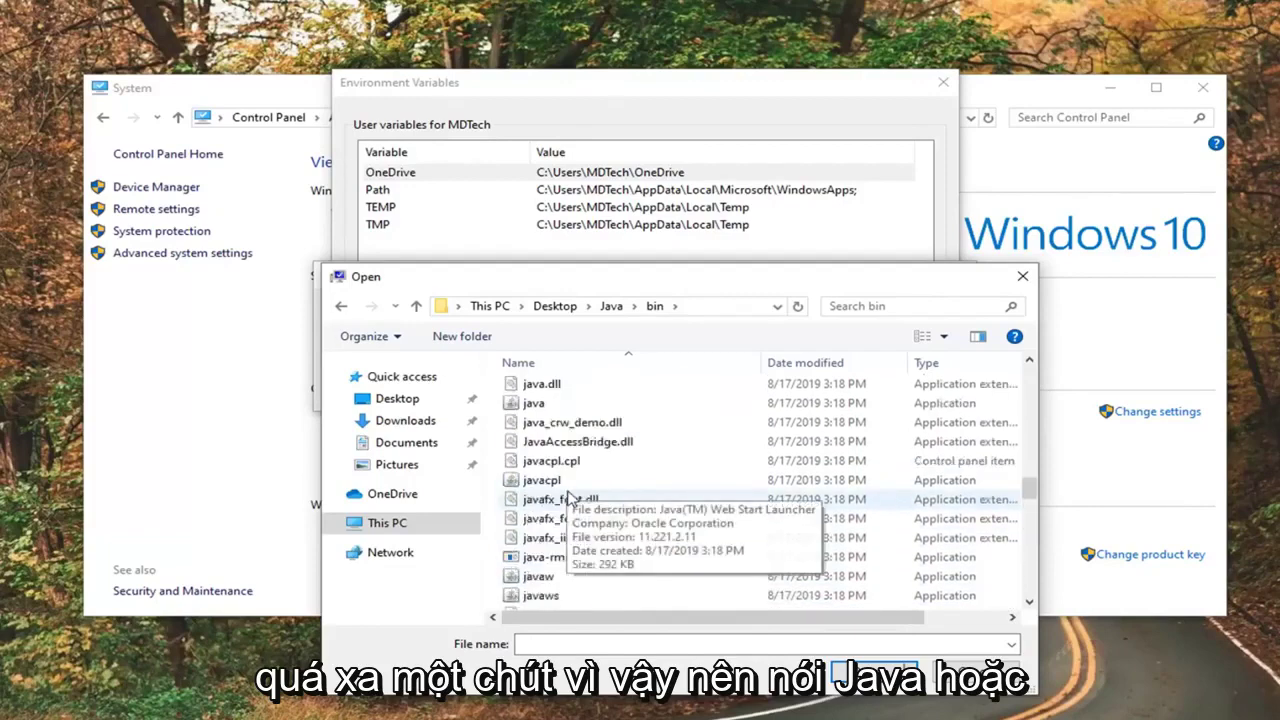
{"action": "left_click", "coordinate": [534, 404]}
{"action": "scroll", "coordinate": [540, 420], "scroll_direction": "up", "scroll_amount": 1}
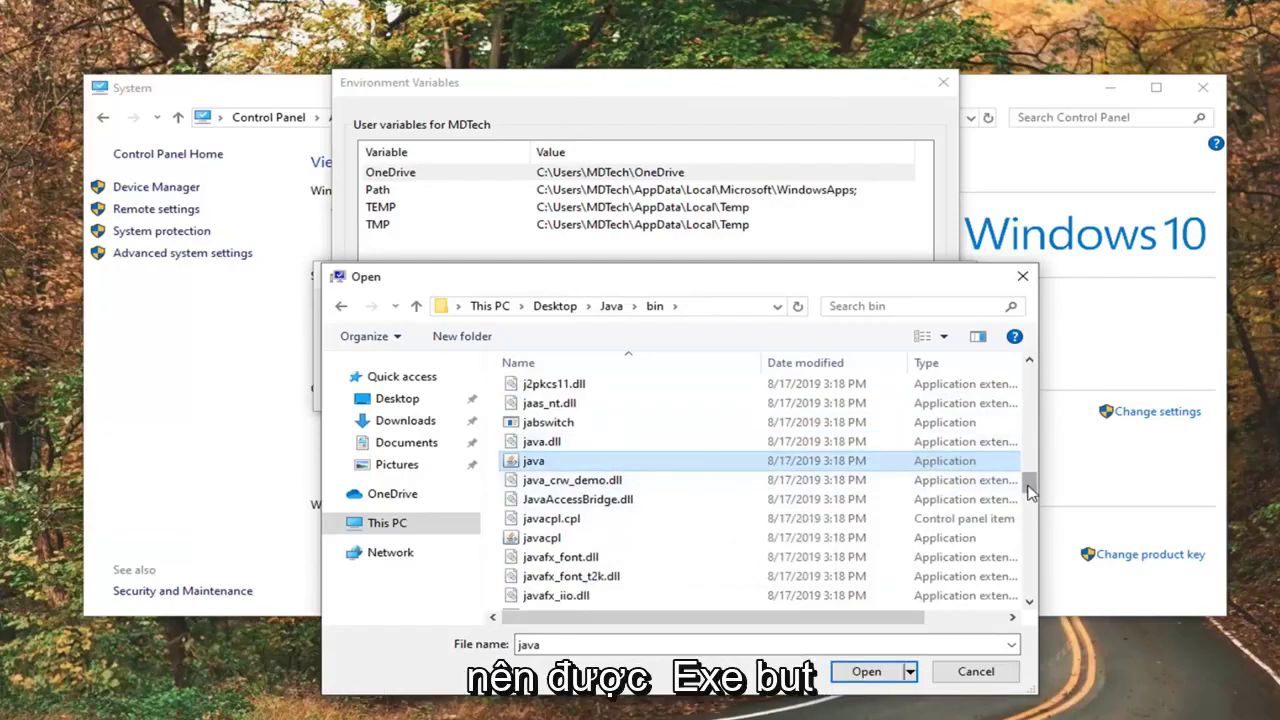
{"action": "mouse_move", "coordinate": [1030, 487]}
{"action": "left_mouse_down"}
{"action": "mouse_move", "coordinate": [1027, 366]}
{"action": "mouse_move", "coordinate": [1033, 585]}
{"action": "mouse_move", "coordinate": [1028, 488]}
{"action": "left_mouse_up"}
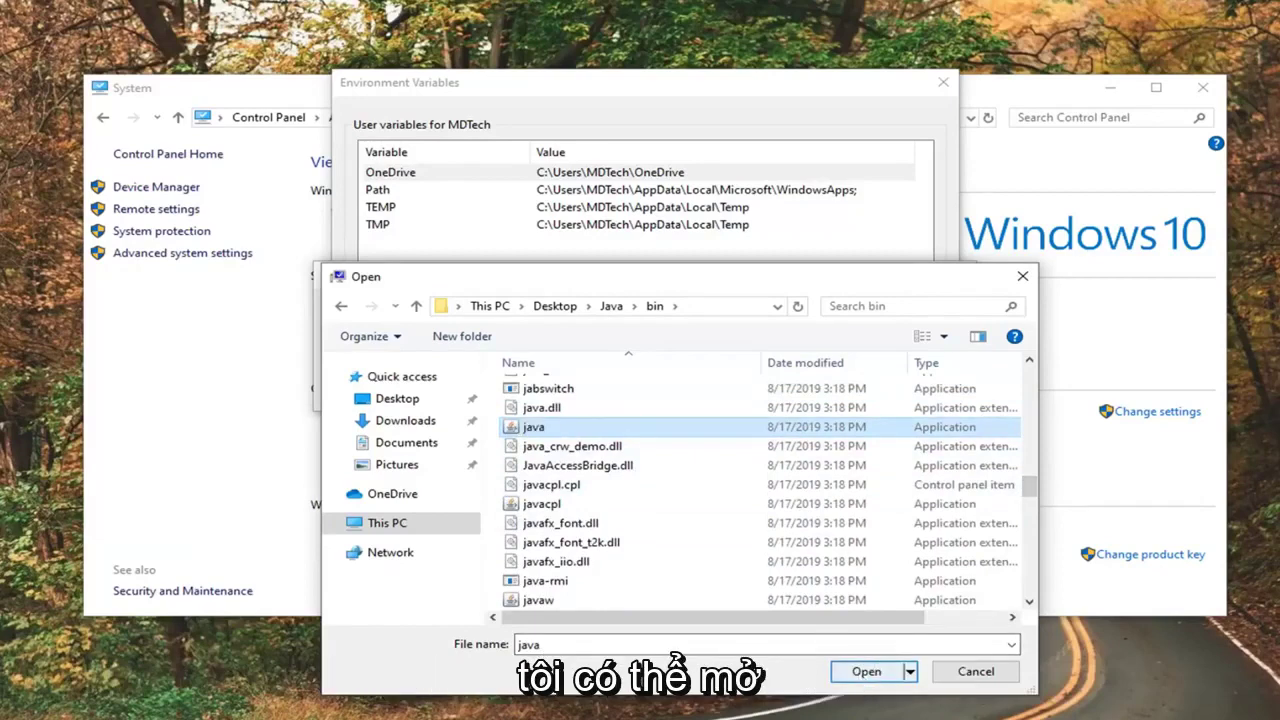
{"action": "left_click", "coordinate": [869, 676]}
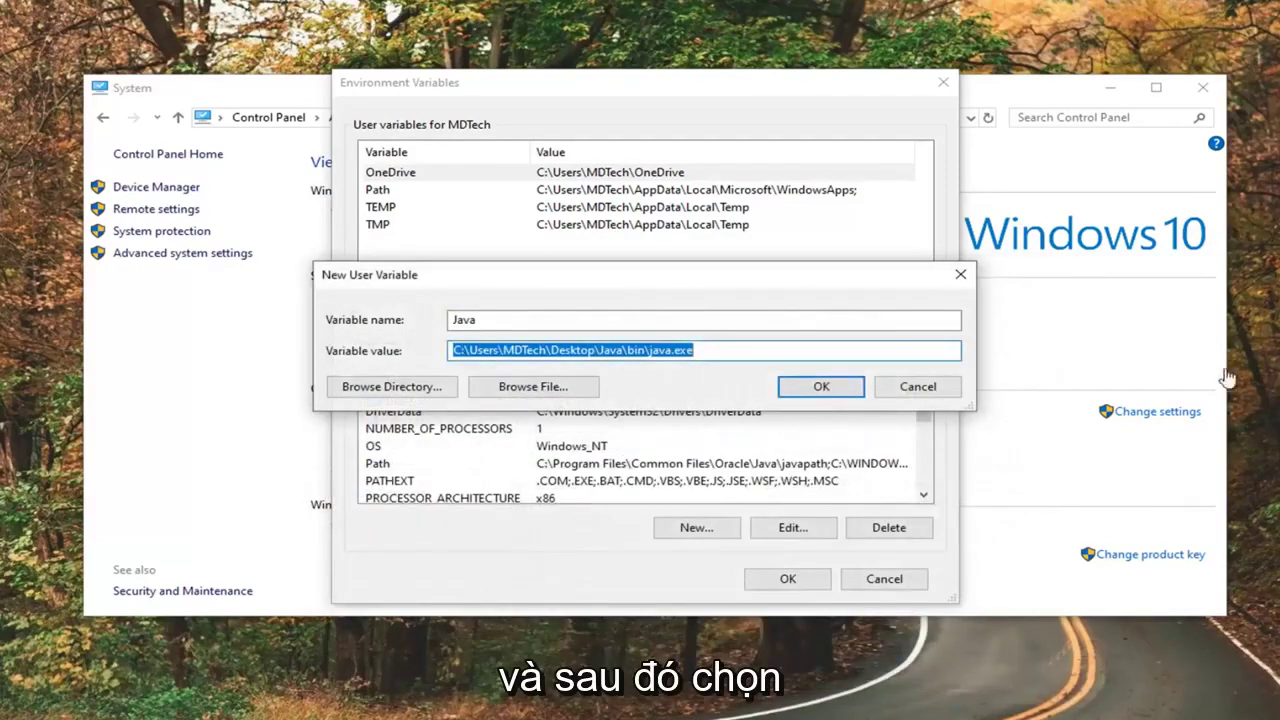
{"action": "left_click", "coordinate": [820, 390]}
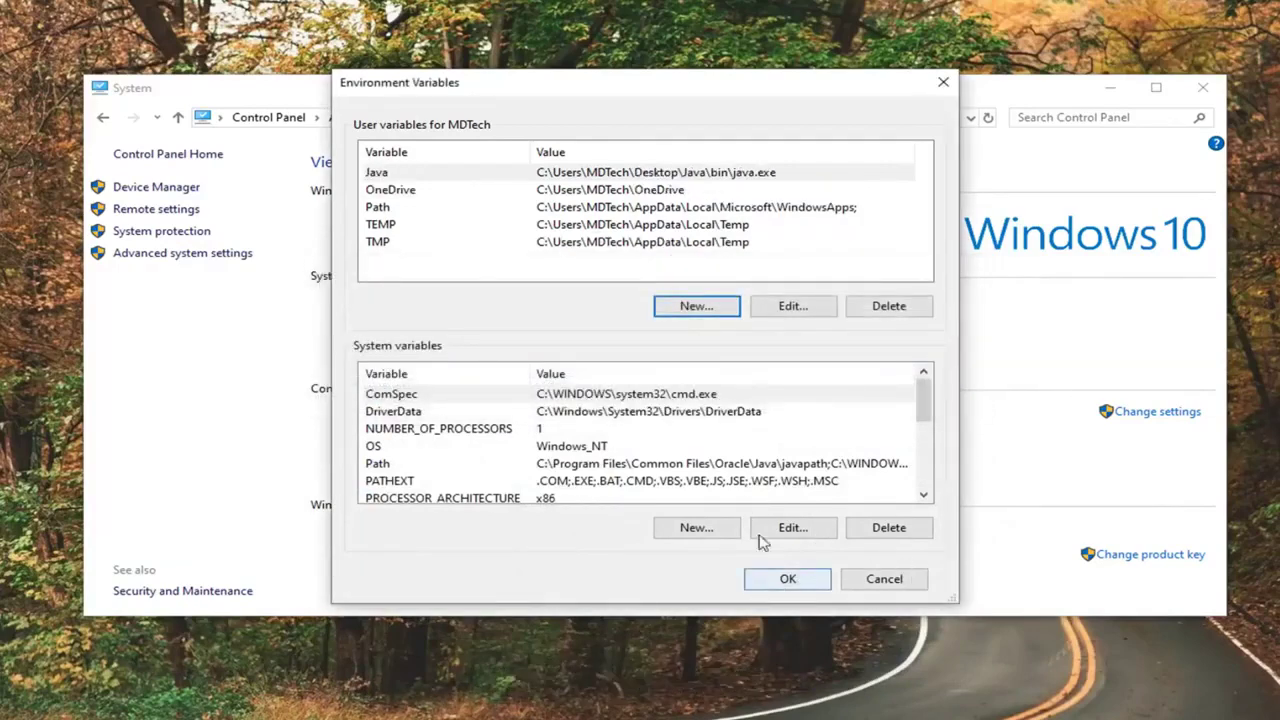
- Accept the changes in Environment Variables and System Properties, and close the System window
{"action": "left_click", "coordinate": [770, 579]}
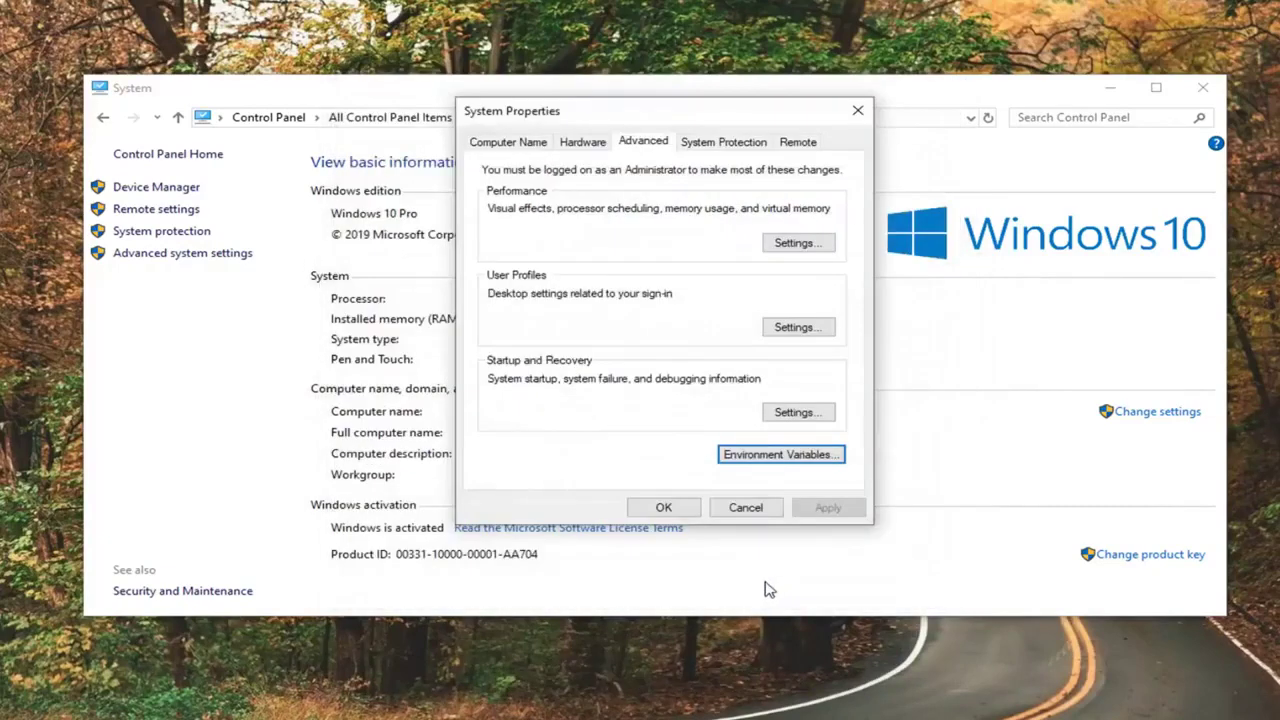
{"action": "left_click", "coordinate": [663, 507]}
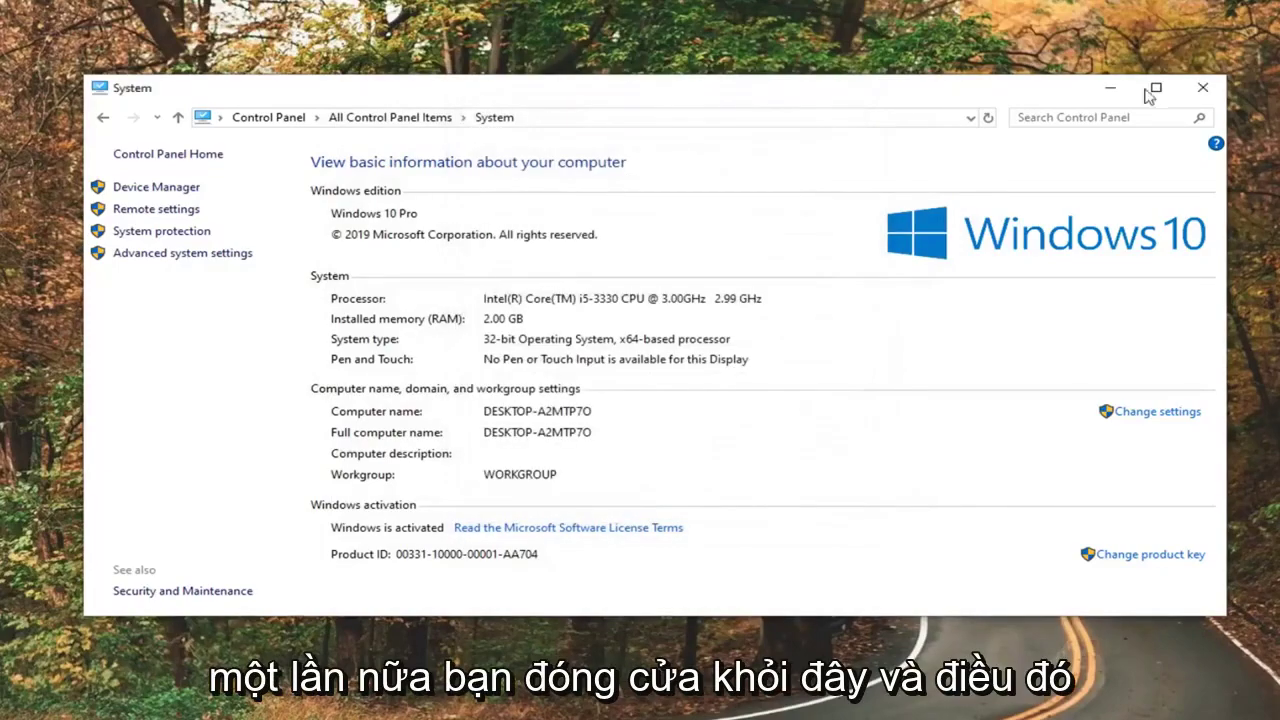
{"action": "left_click", "coordinate": [1203, 88]}
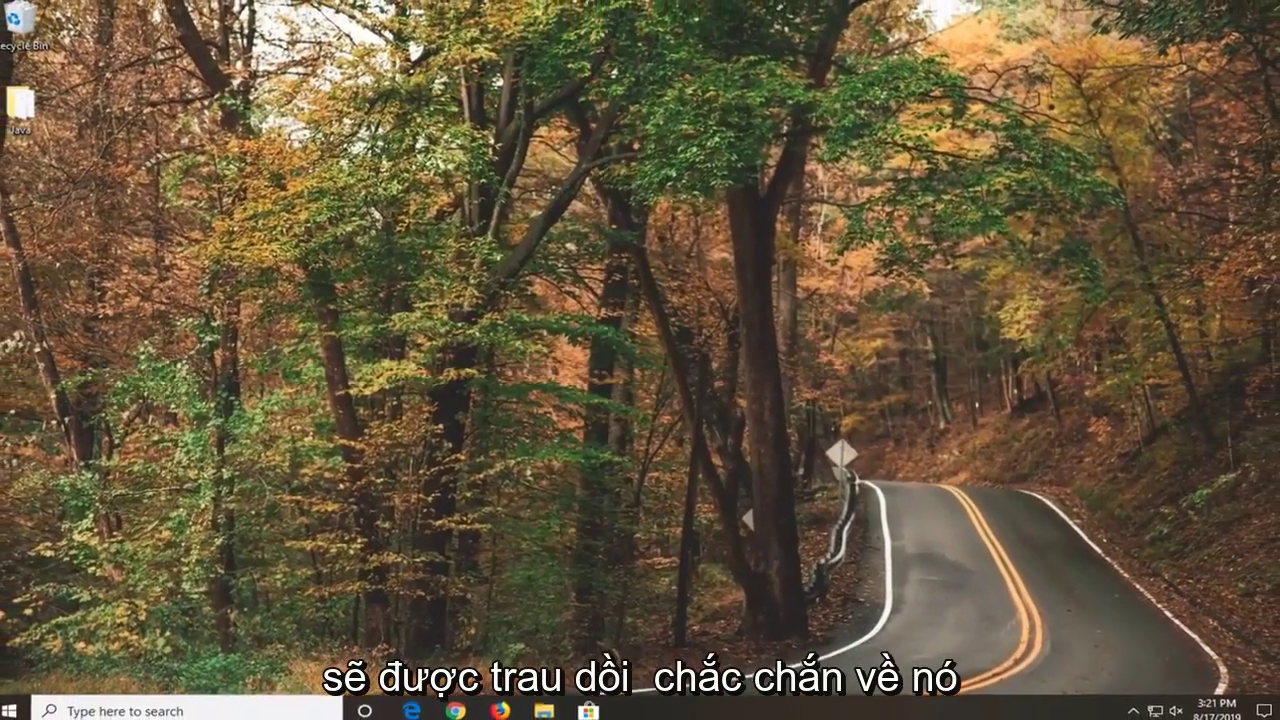